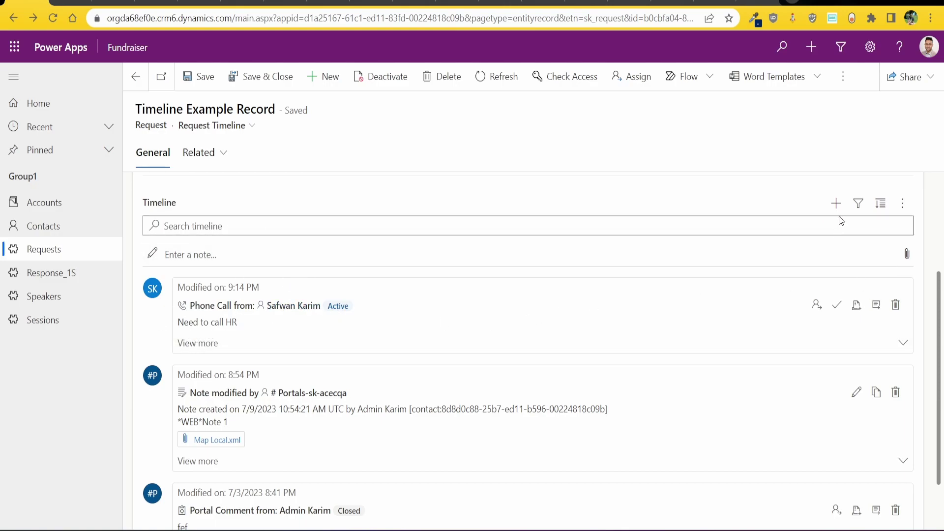
Preview the timeline's activity types and discard a draft note, then view the Request Timeline Update page.
left_click(836, 203)
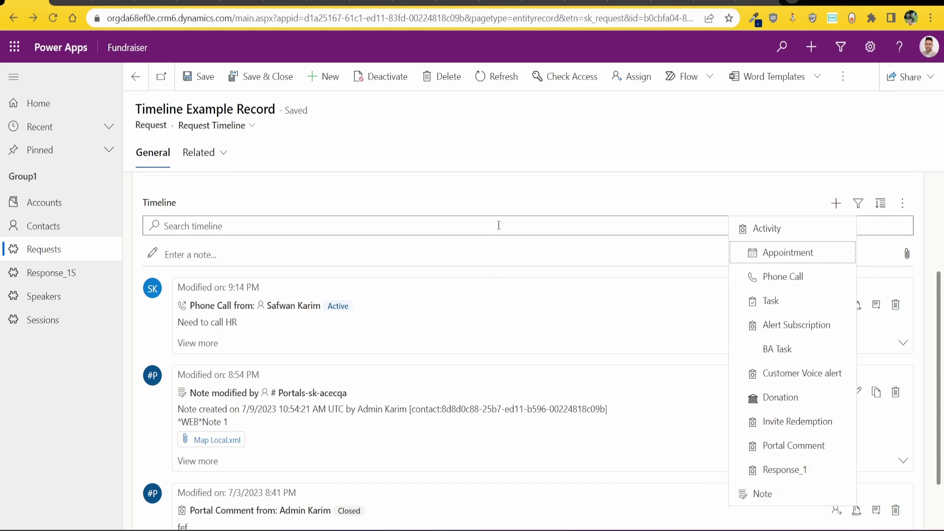
left_click(487, 250)
left_click(879, 453)
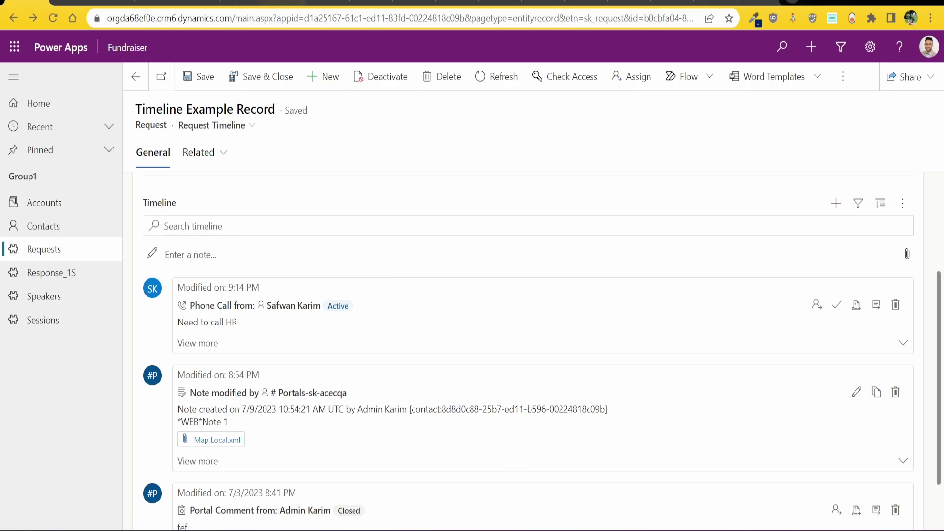
left_click(322, 3)
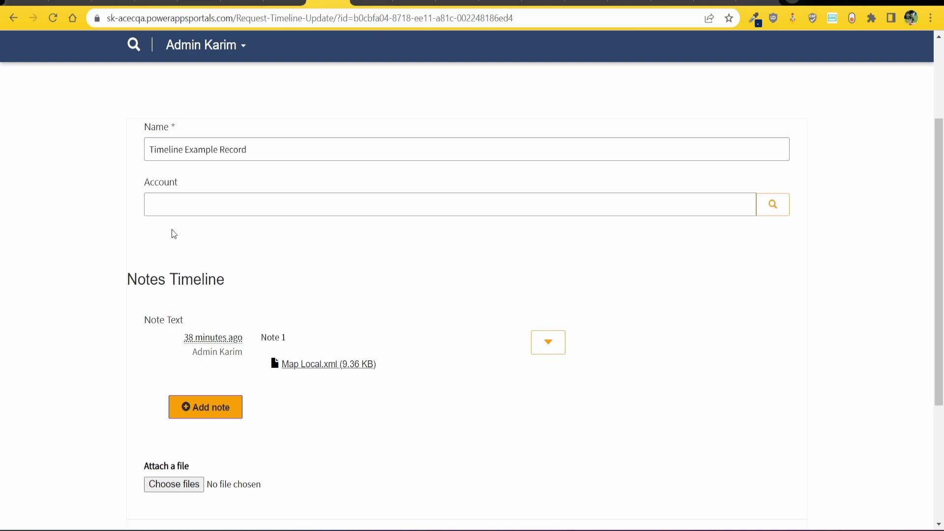
Highlight the Notes Timeline heading, view the Response Form page, then go to the Learn timeline article.
left_click_drag(127, 283, 219, 278)
left_click(283, 291)
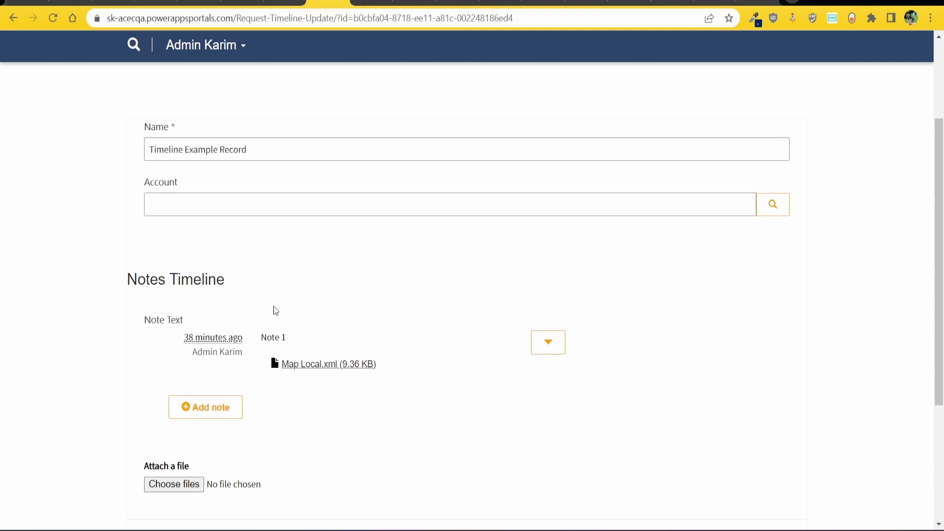
left_click(236, 410)
key("ctrl+Tab")
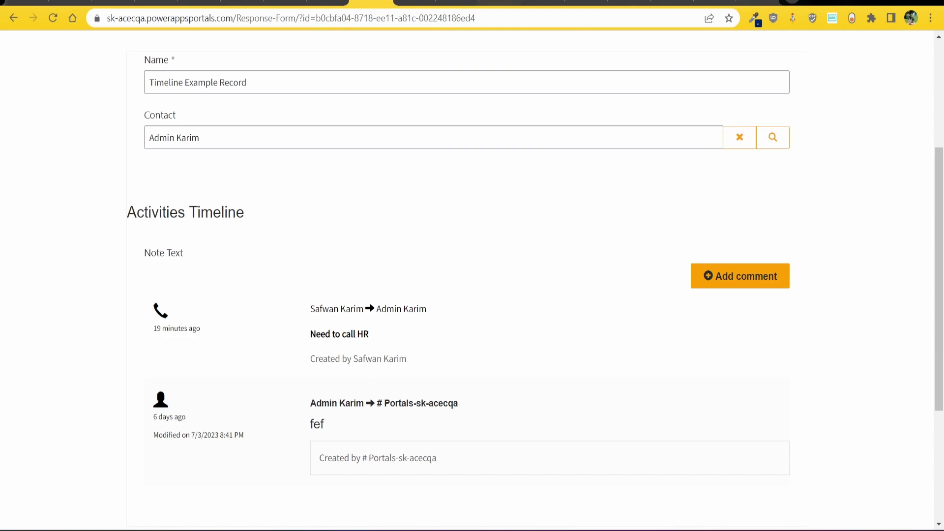
key("ctrl+Tab")
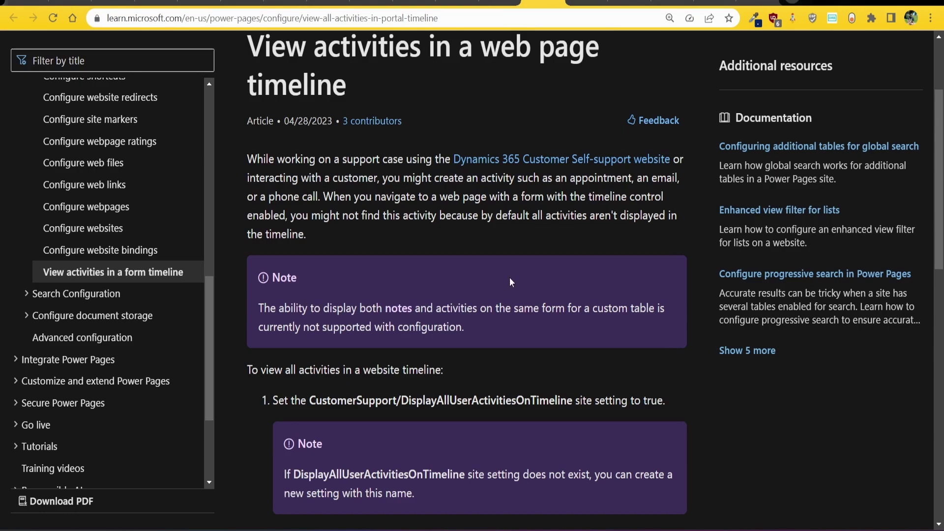
Highlight the article's note that notes and activities can't both appear on a custom table form.
left_click_drag(280, 319, 357, 310)
left_click(588, 313)
mouse_move(354, 1)
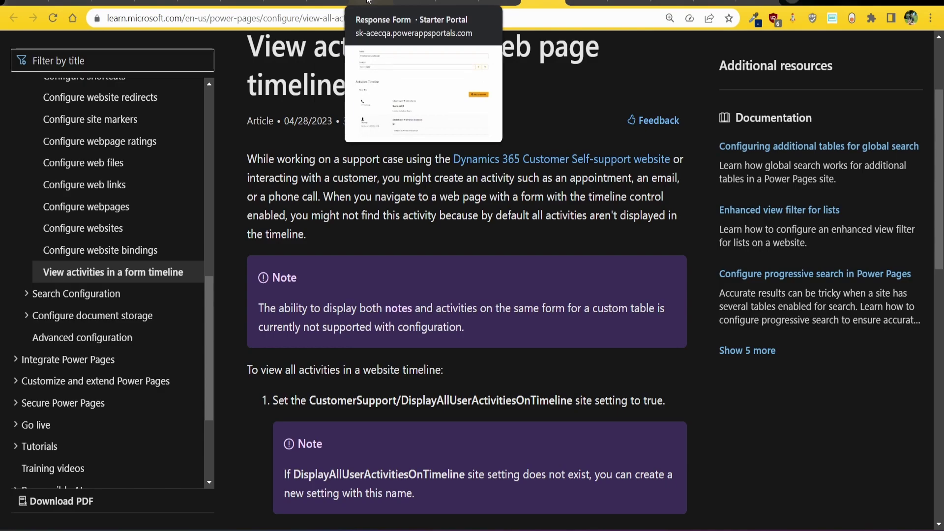
Compare the Response Form's Activities Timeline heading with the Request Timeline Update page's Notes Timeline.
left_click(368, 1)
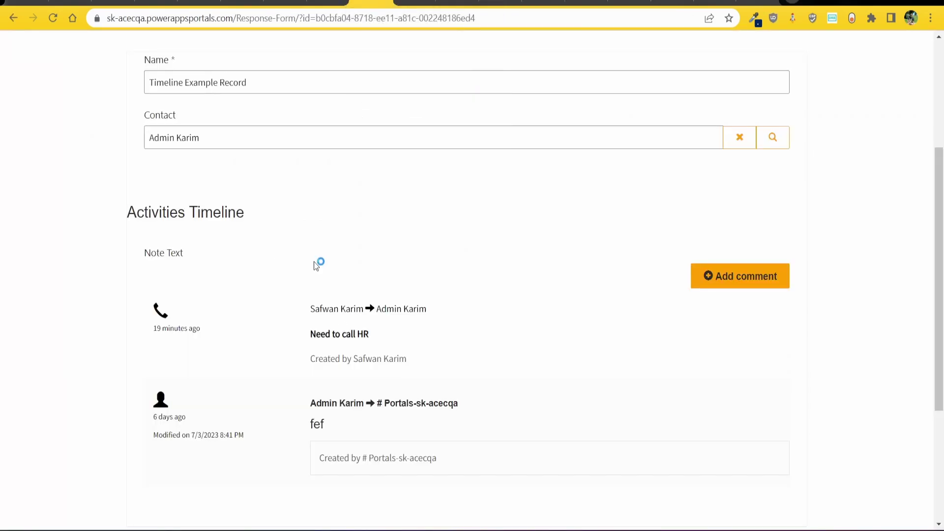
scroll(314, 262, "up", 1)
scroll(314, 261, "down", 3)
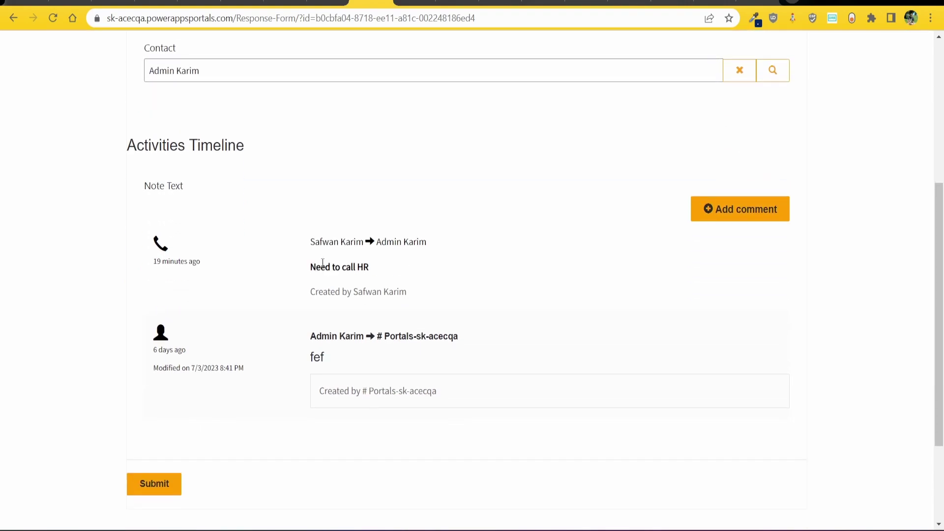
left_click_drag(137, 146, 260, 168)
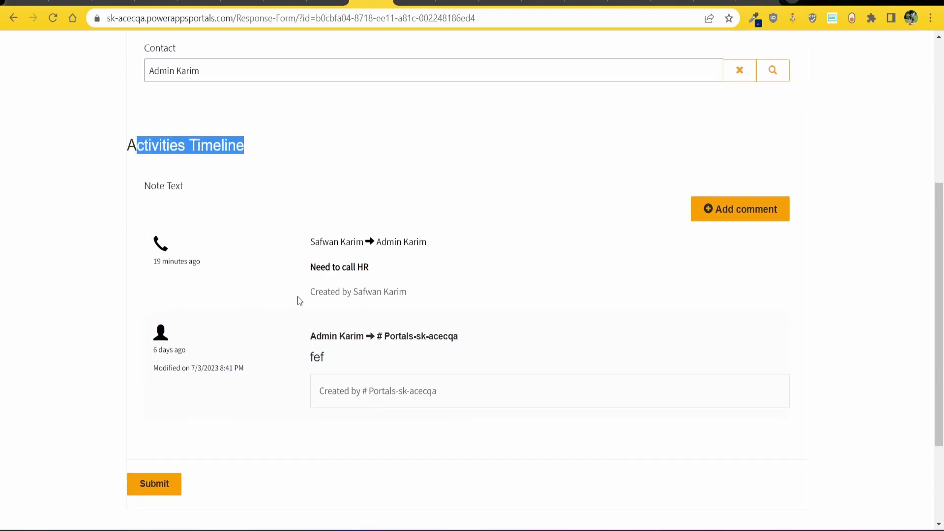
scroll(348, 295, "up", 1)
left_click(346, 300)
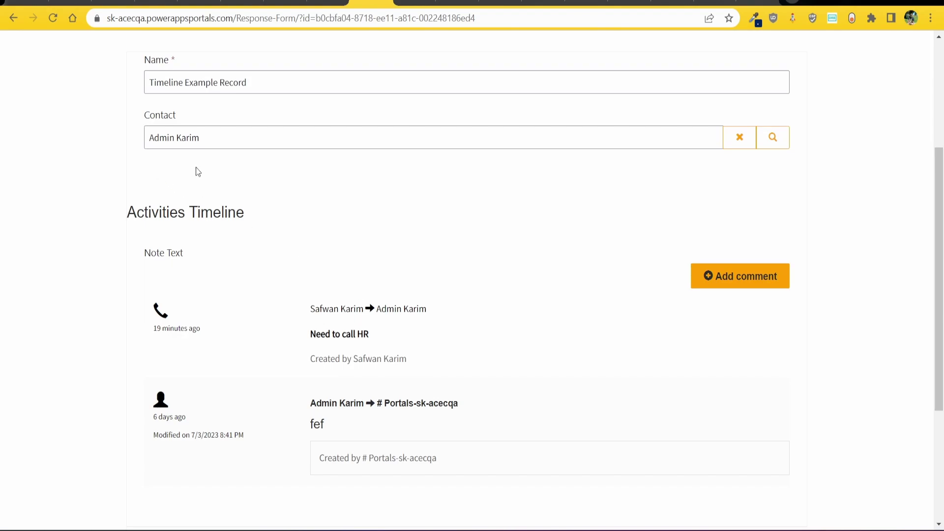
scroll(341, 225, "up", 1)
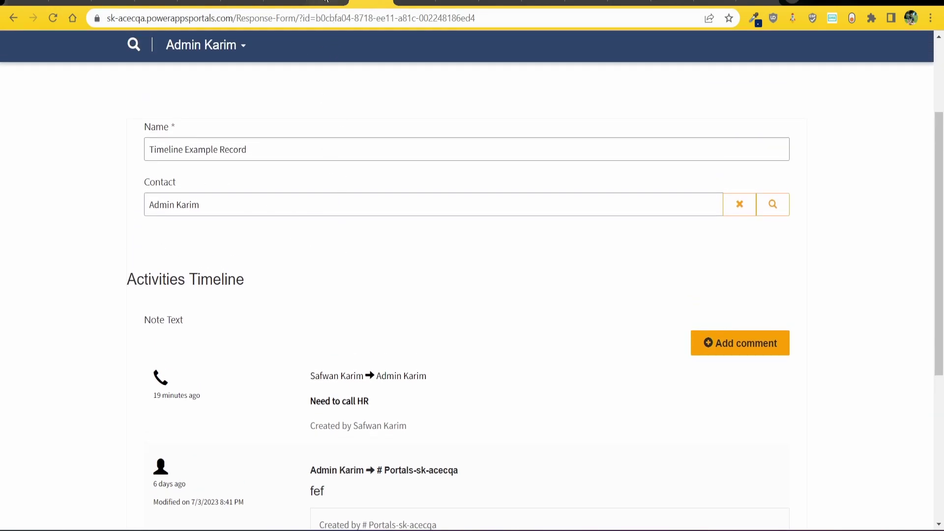
left_click(326, 1)
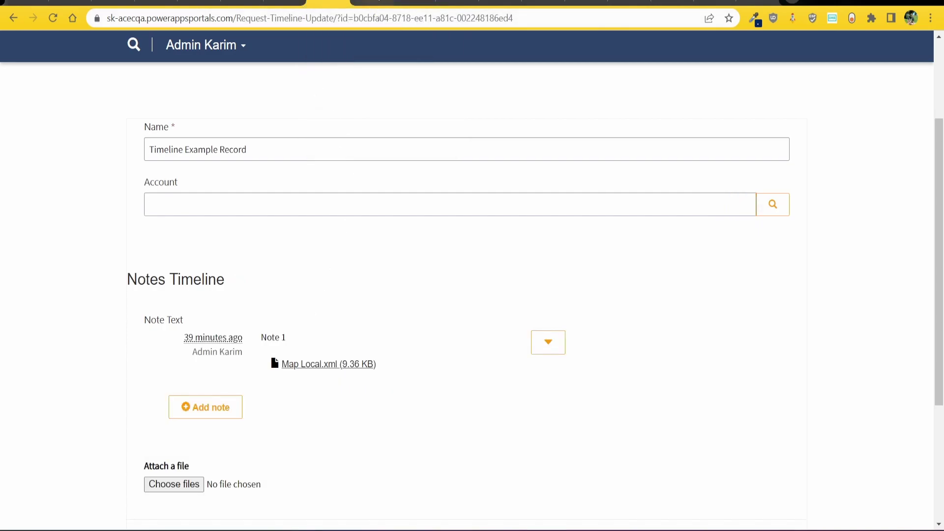
left_click(379, 2)
scroll(376, 269, "down", 2)
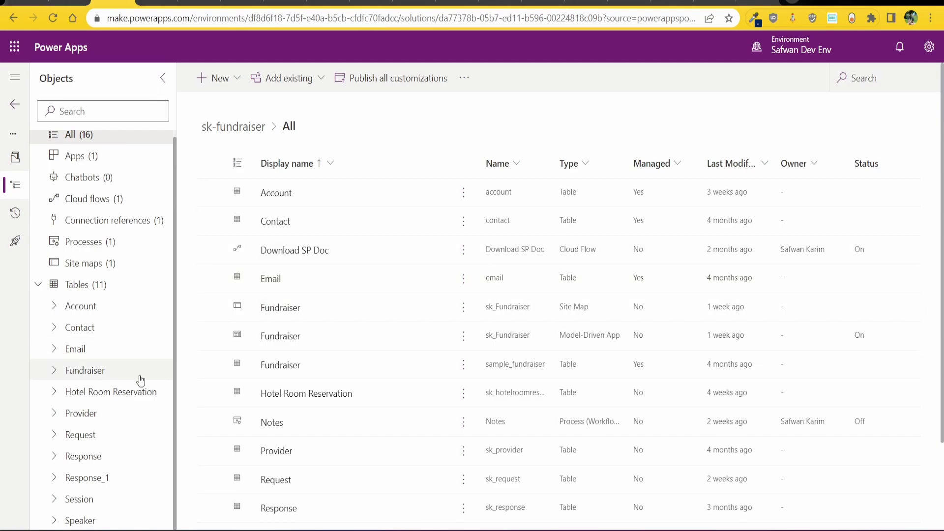
Open the Request table's Edit table panel and review its advanced options without changing anything.
left_click(88, 436)
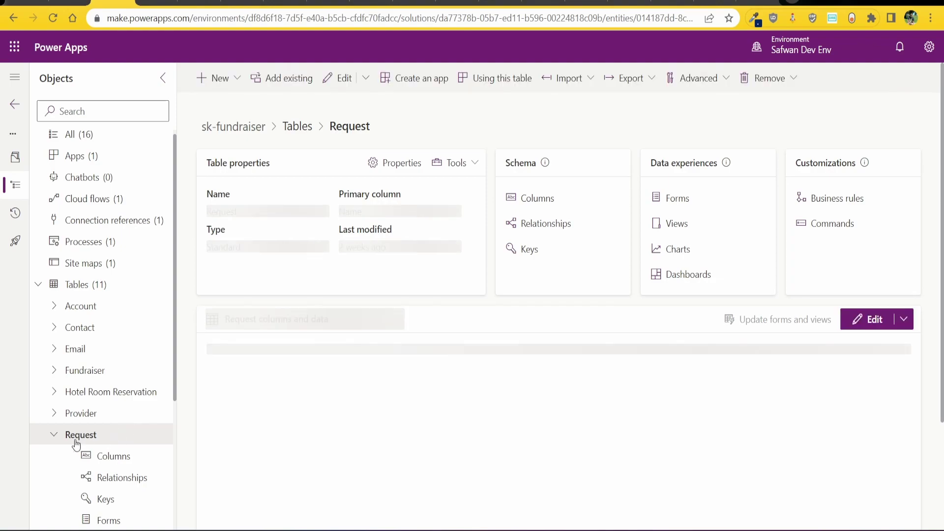
left_click(396, 162)
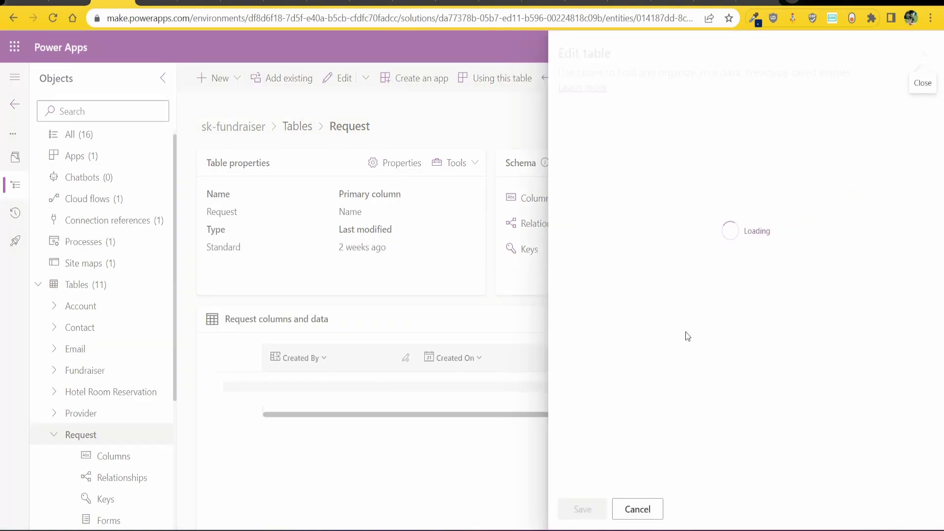
left_click(611, 346)
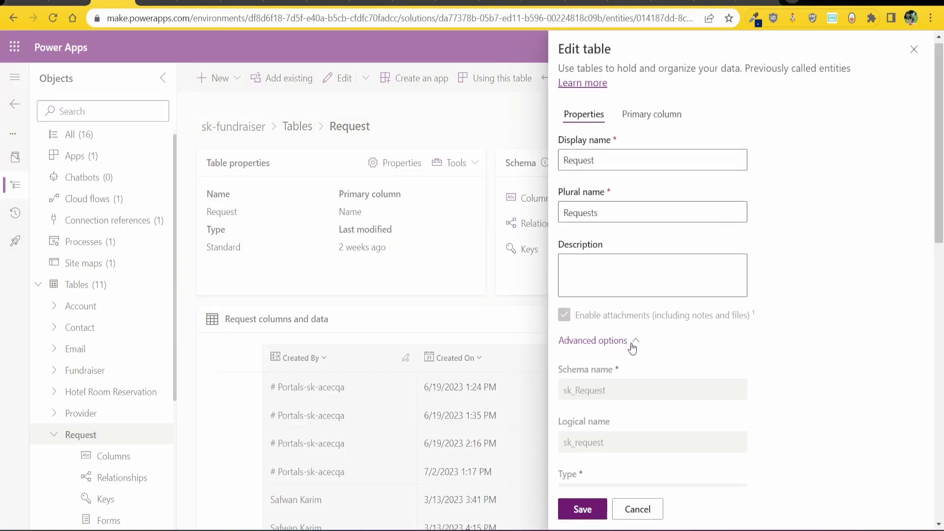
scroll(632, 347, "down", 10)
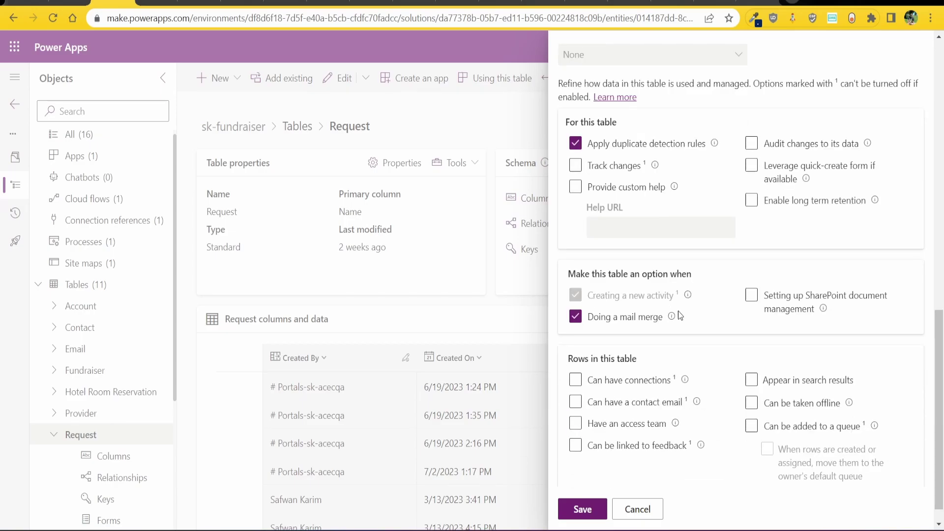
scroll(733, 355, "up", 3)
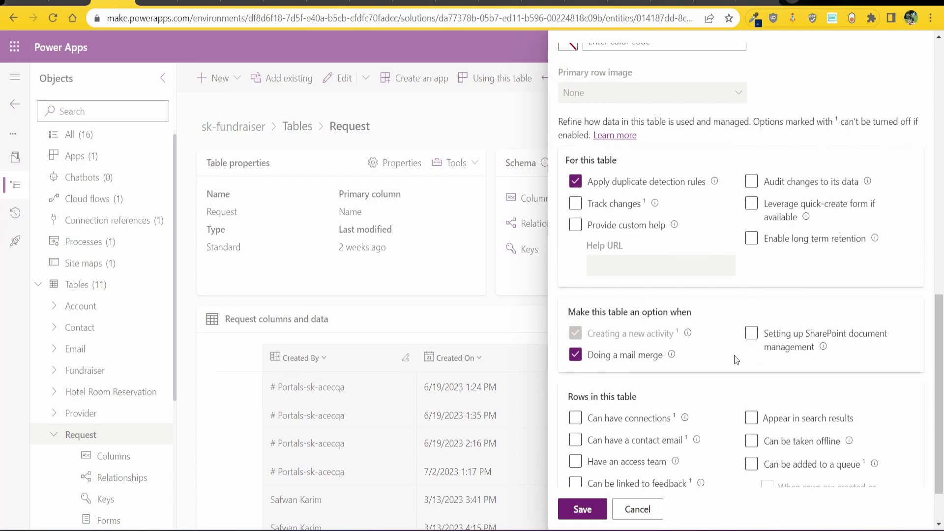
scroll(733, 355, "up", 2)
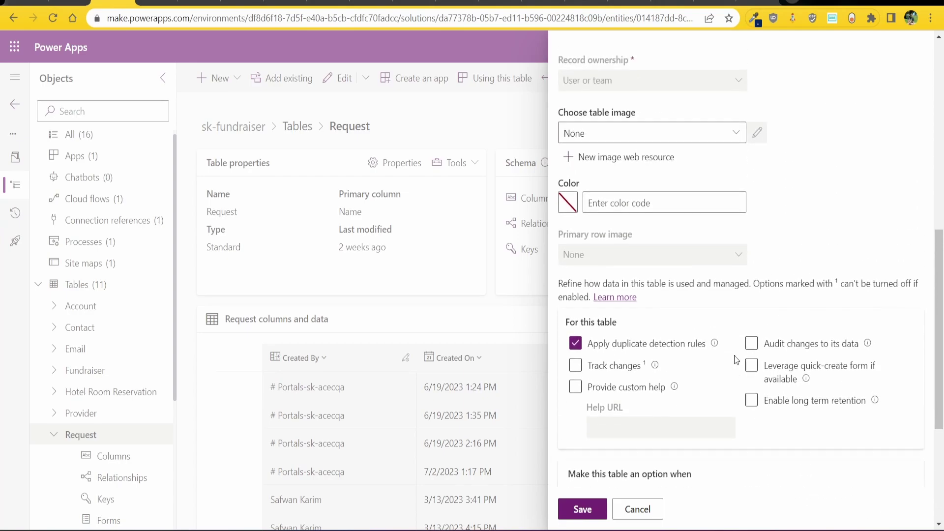
scroll(734, 356, "down", 5)
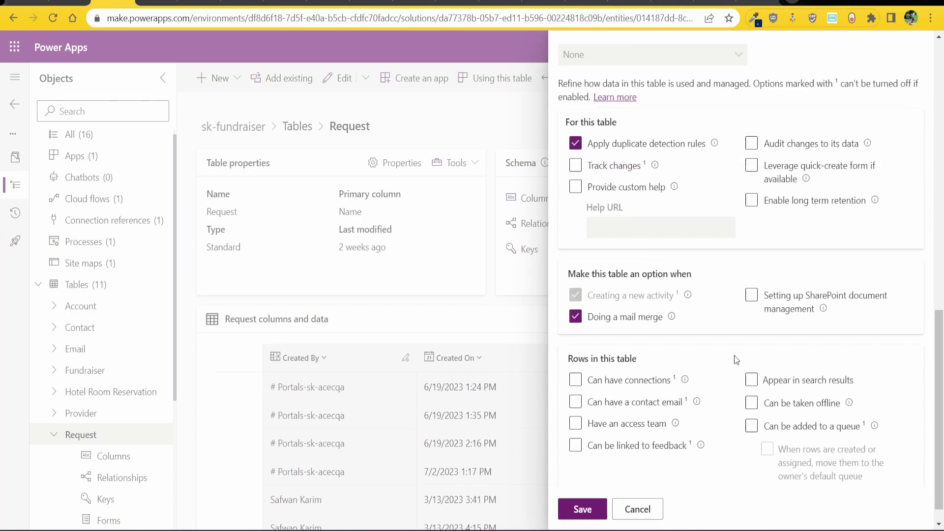
scroll(672, 387, "up", 10)
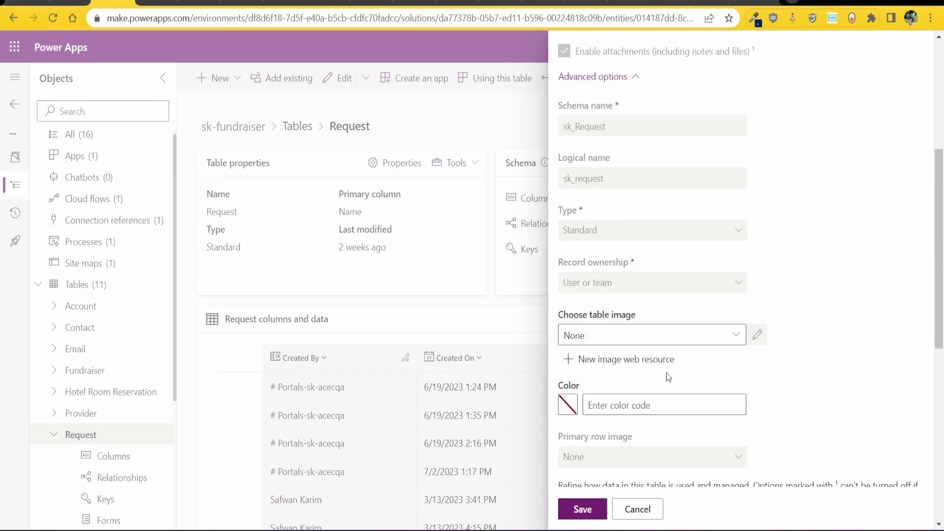
scroll(668, 377, "up", 1)
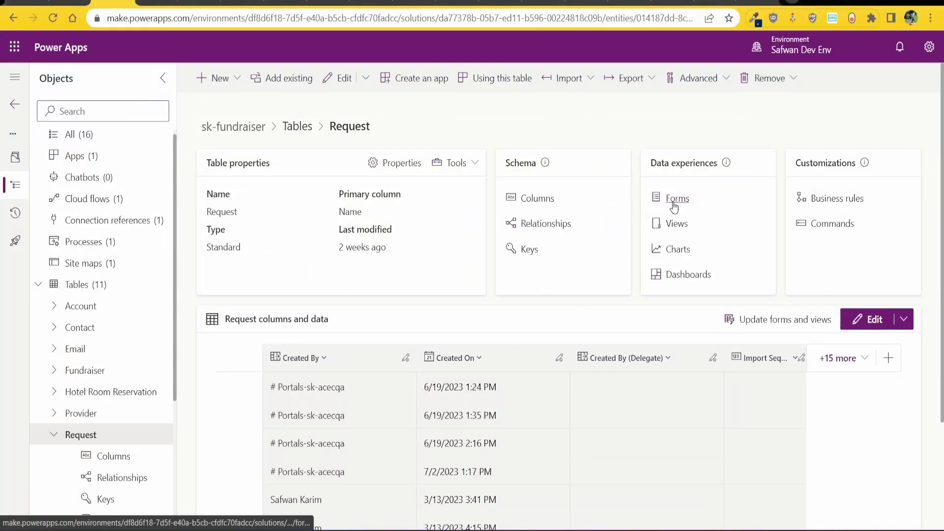
Open the Request Timeline form, close the Table columns pane, and review the Timeline control settings.
left_click(674, 202)
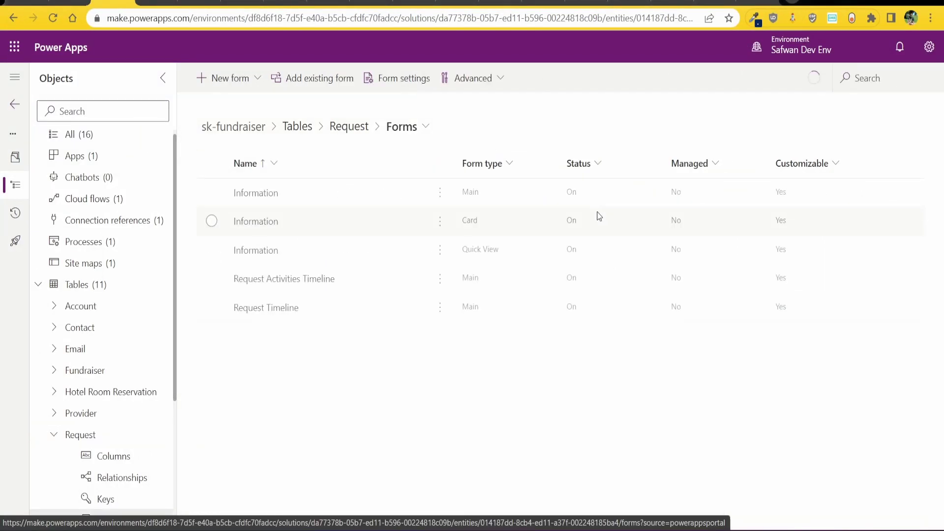
left_click(277, 313)
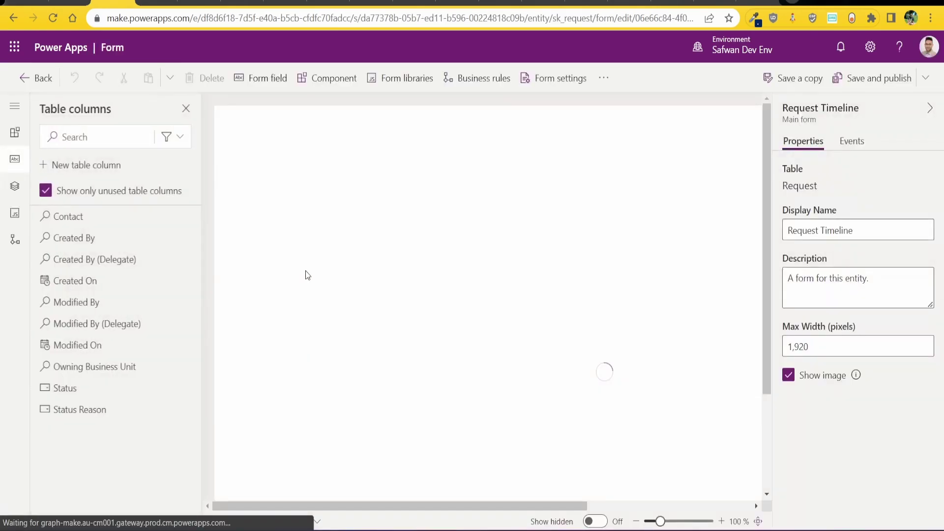
left_click(186, 109)
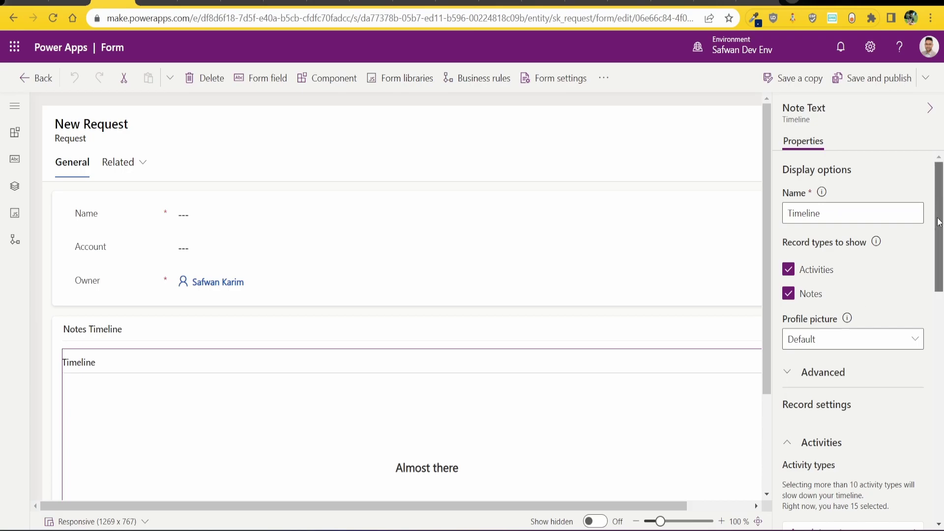
left_click_drag(941, 224, 943, 316)
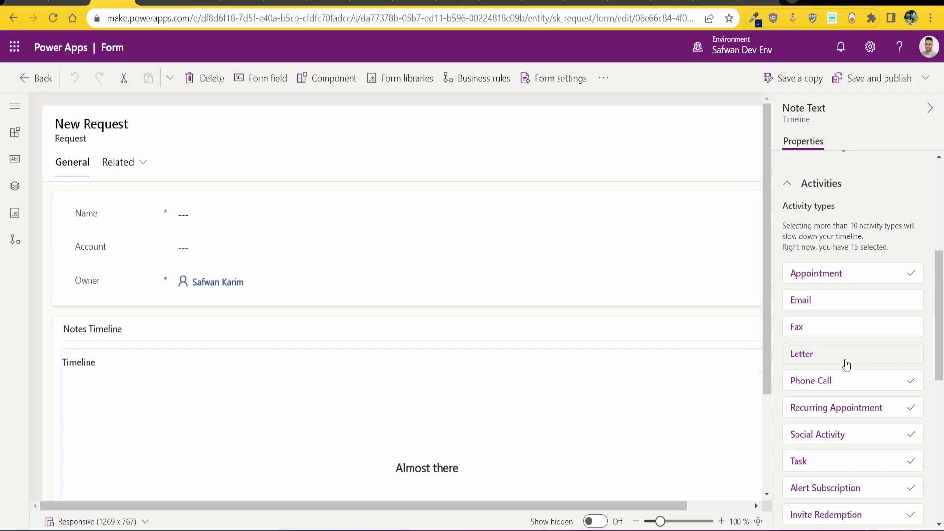
scroll(845, 363, "up", 4)
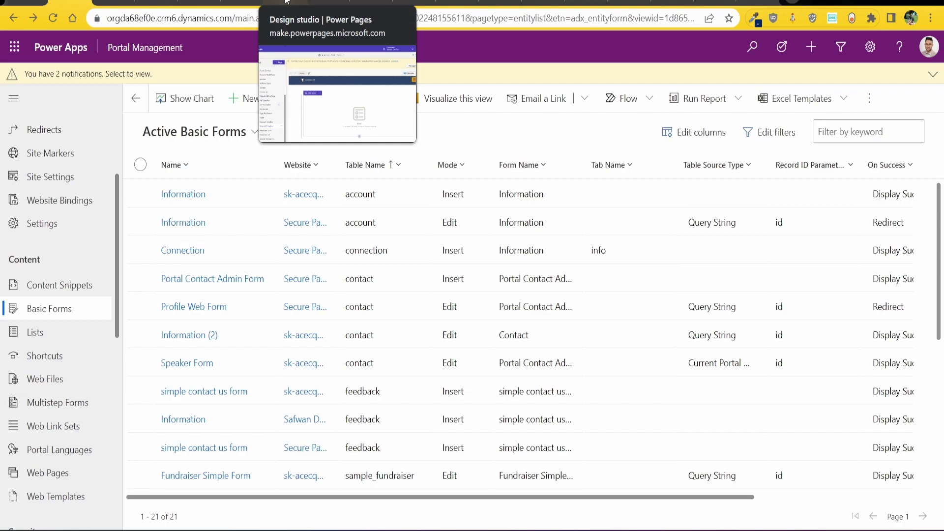
Return from the design studio to the Basic Forms list and refresh it.
left_click(287, 2)
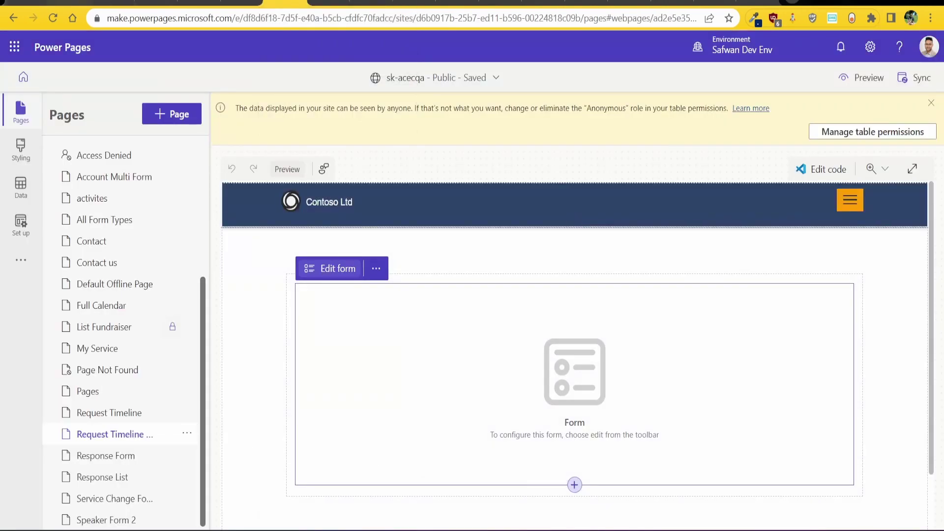
key("ctrl+shift+Tab")
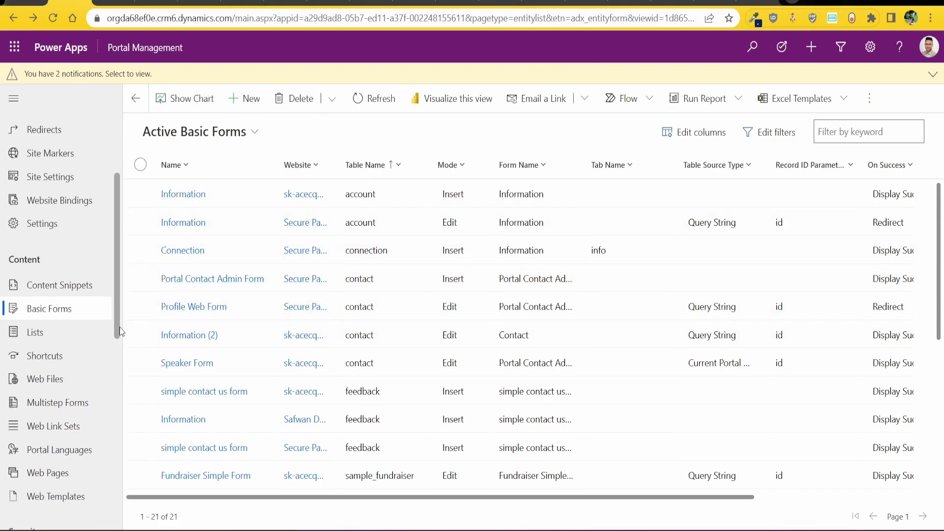
left_click(46, 314)
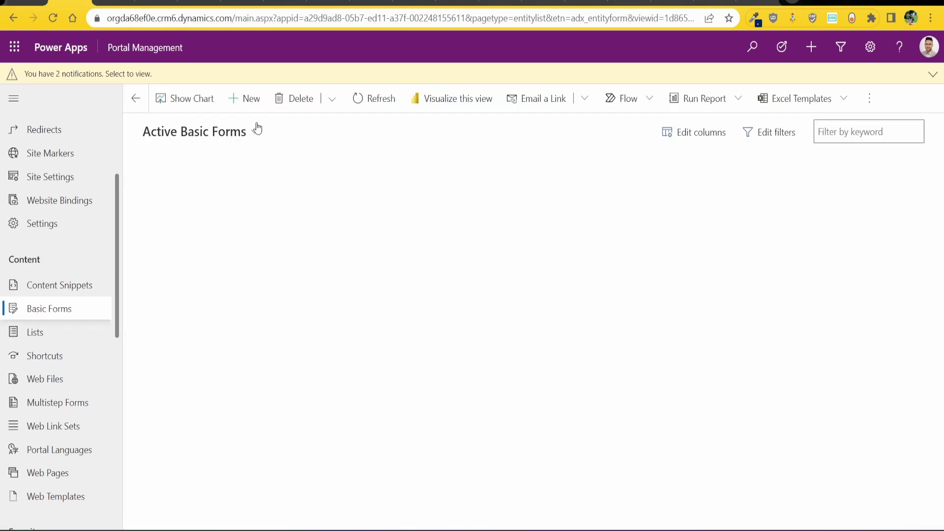
Create basic form 'Request Notes Timeline' for the Request table, website sk-acecqa, and save it.
left_click(249, 103)
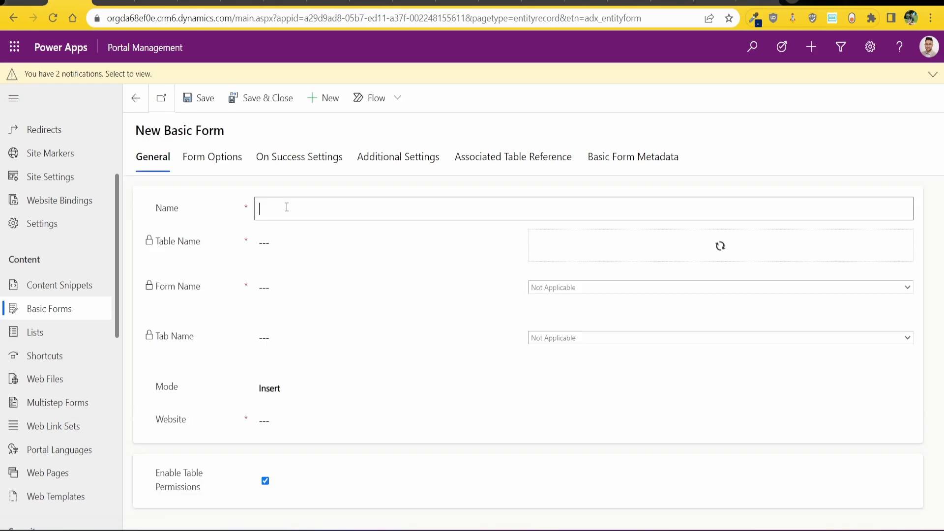
type("Request Notes Timeli")
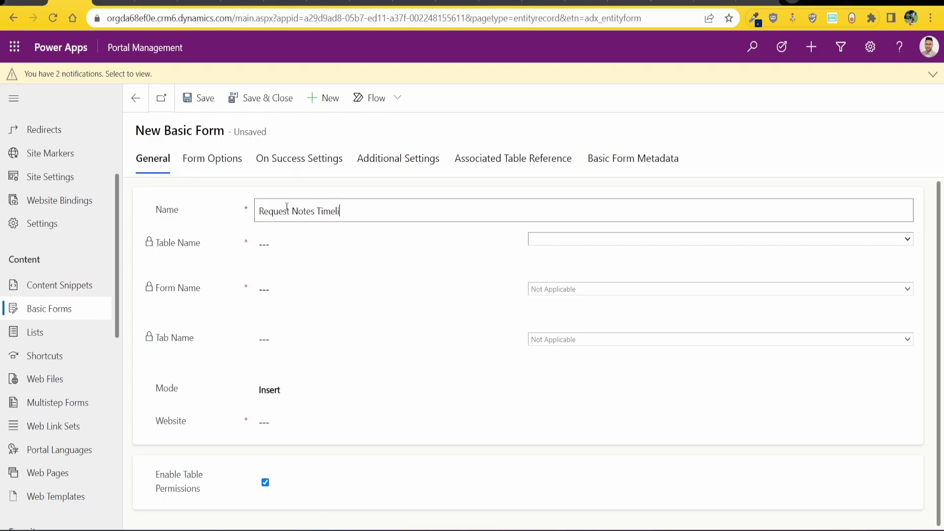
type("nes")
left_click(541, 241)
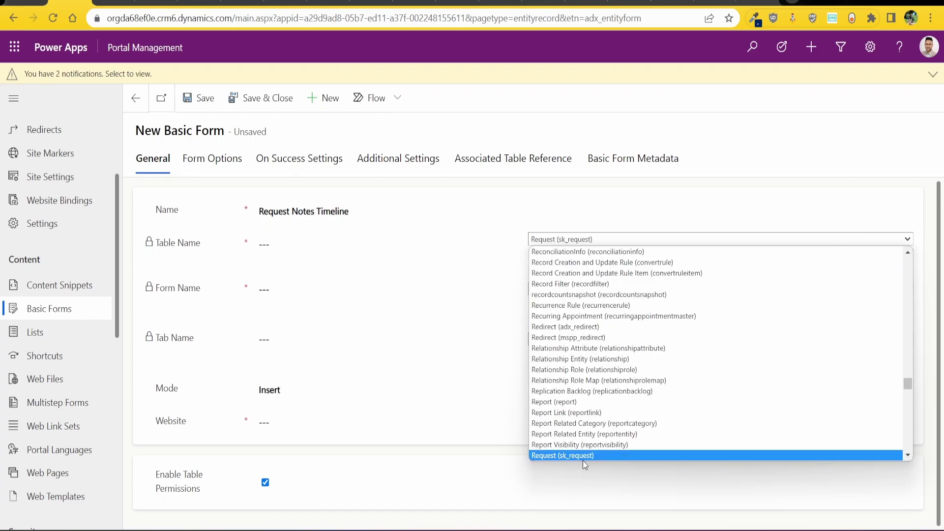
left_click(582, 460)
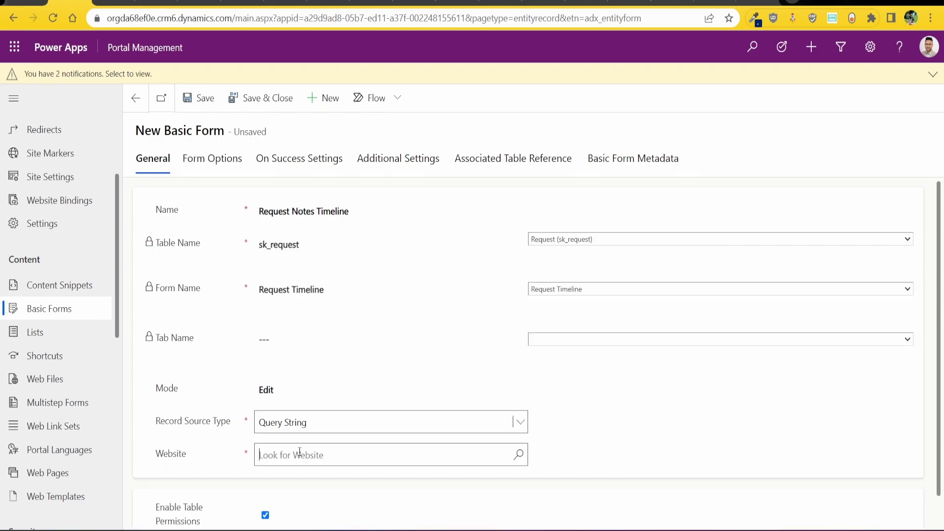
left_click(314, 487)
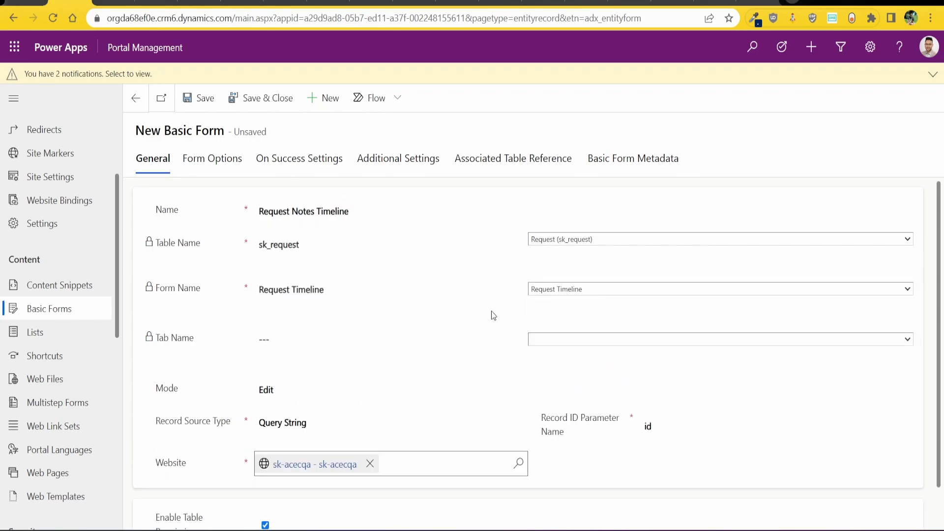
scroll(445, 363, "down", 1)
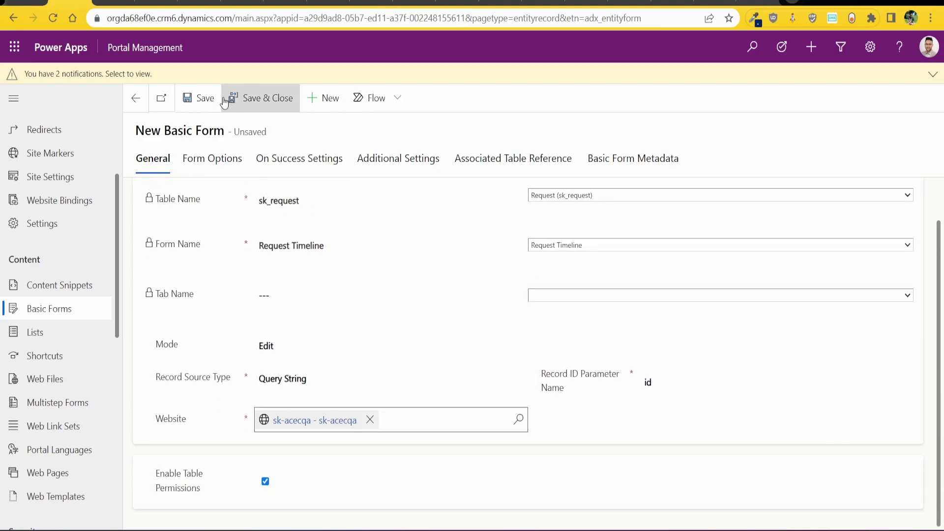
left_click(199, 97)
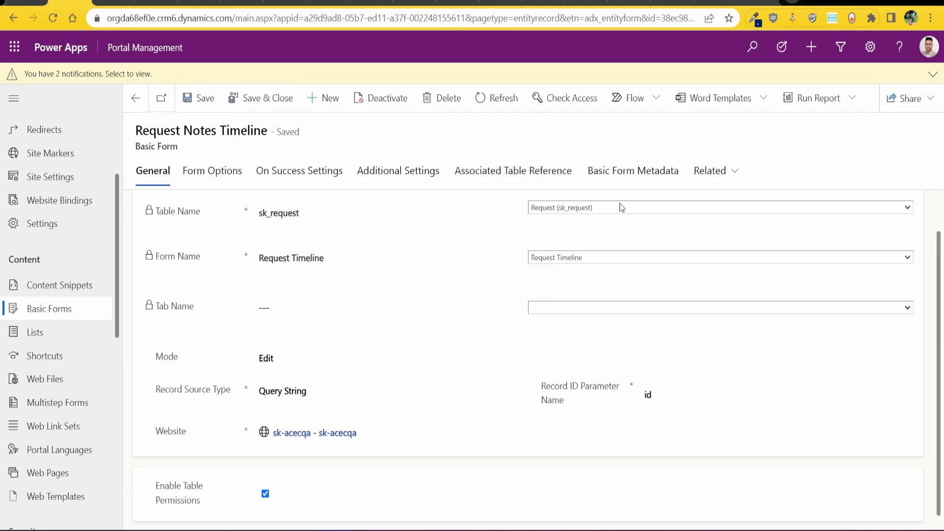
Add a Timeline-type basic form metadata record with Create Enabled set to true and save it.
left_click(634, 172)
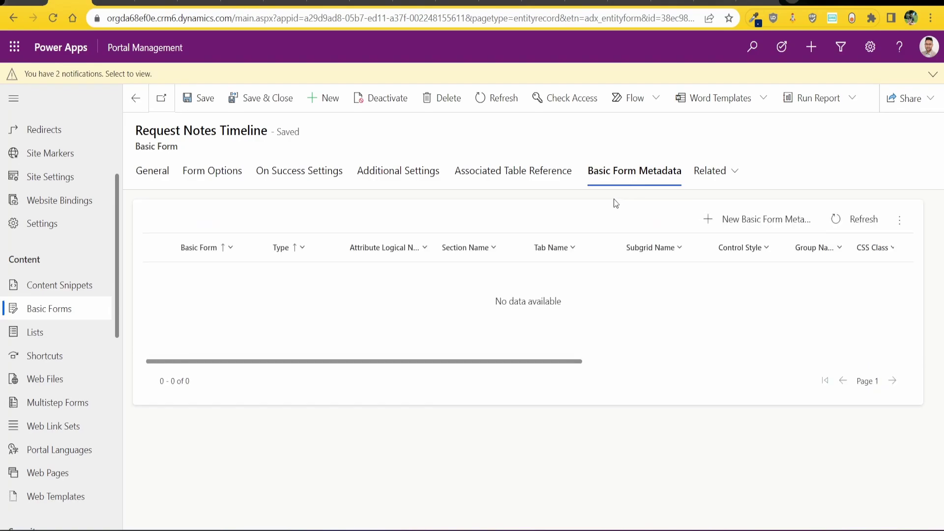
left_click(770, 224)
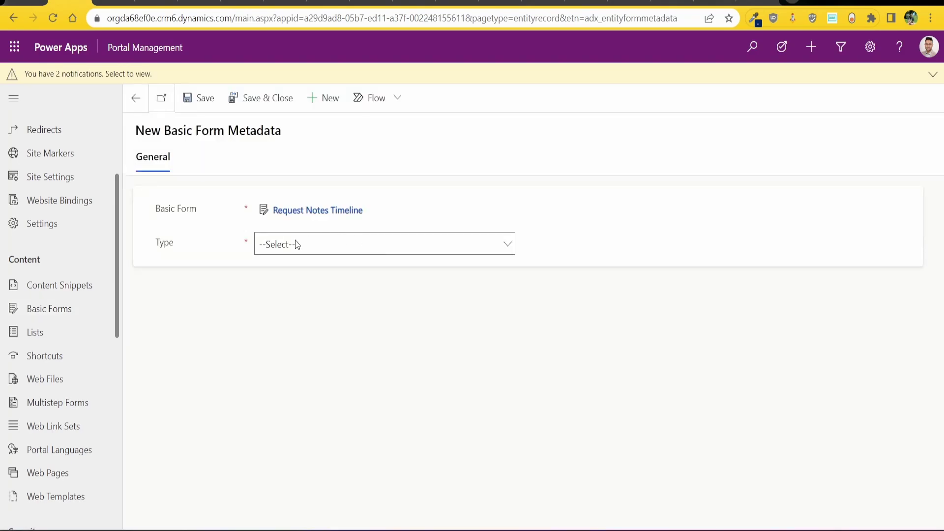
left_click(341, 250)
left_click(297, 322)
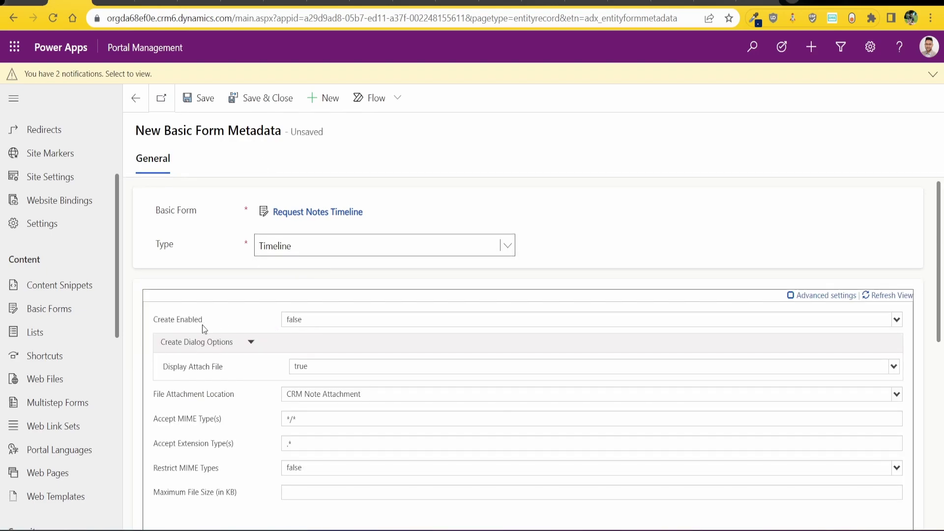
left_click(339, 321)
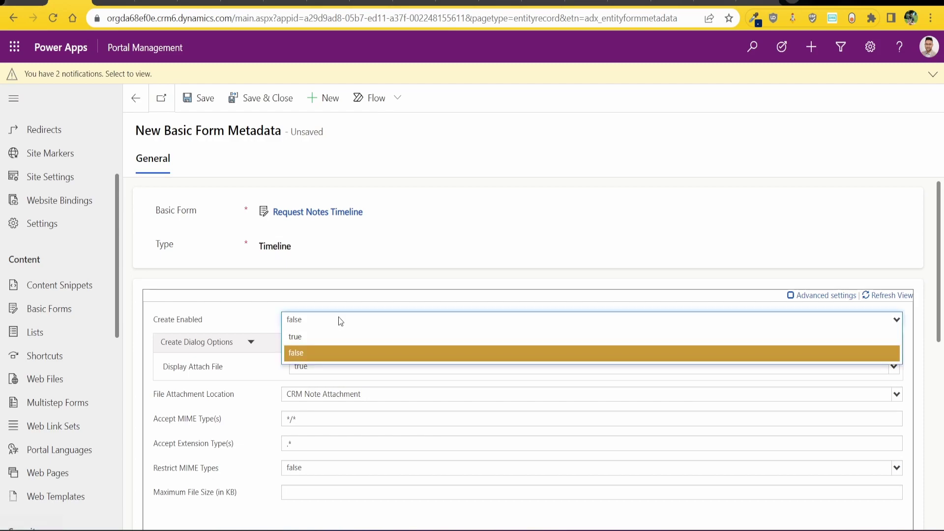
left_click(323, 339)
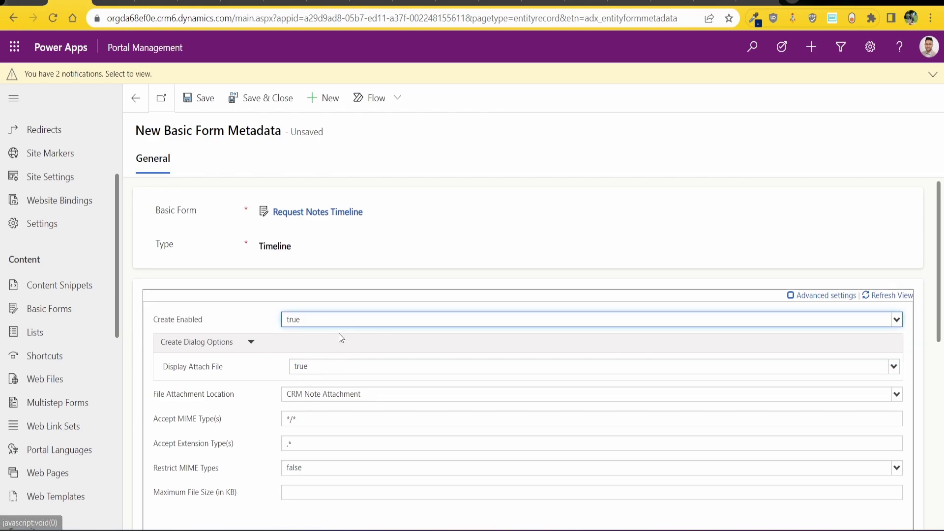
scroll(339, 345, "down", 1)
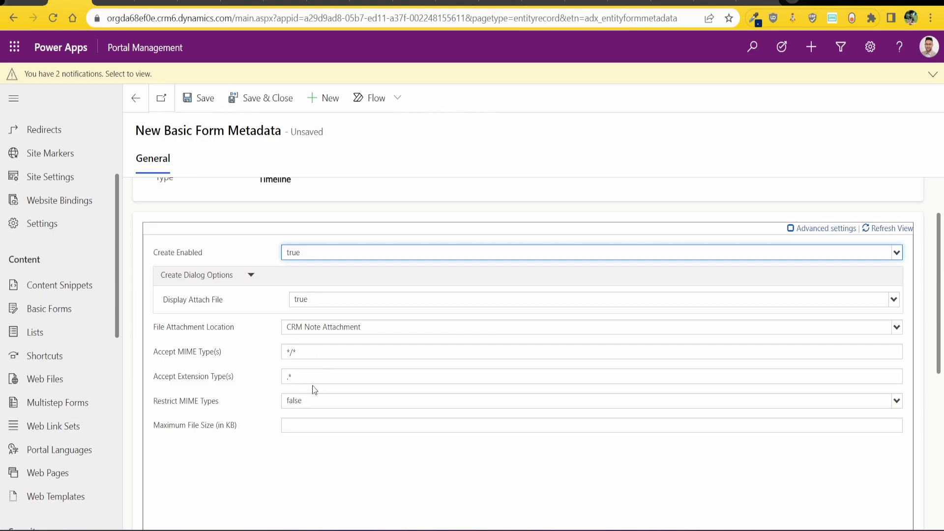
left_click(270, 100)
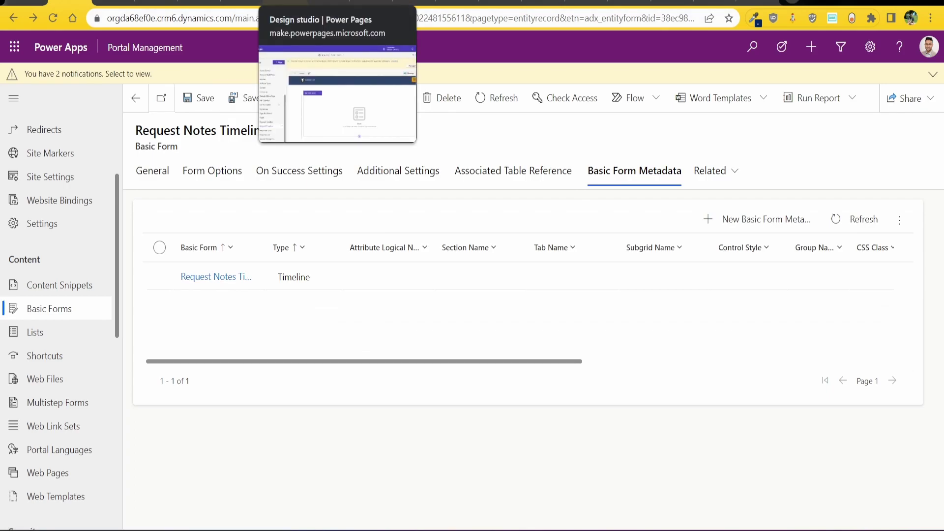
Set the design studio page's form to Request Notes Timeline, then view the live portal page.
left_click(285, 6)
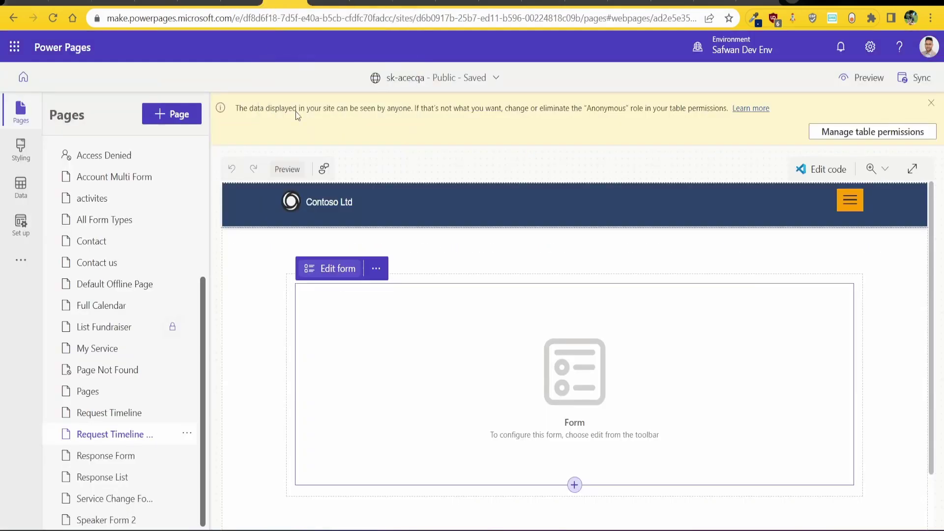
left_click(334, 269)
scroll(217, 319, "down", 4)
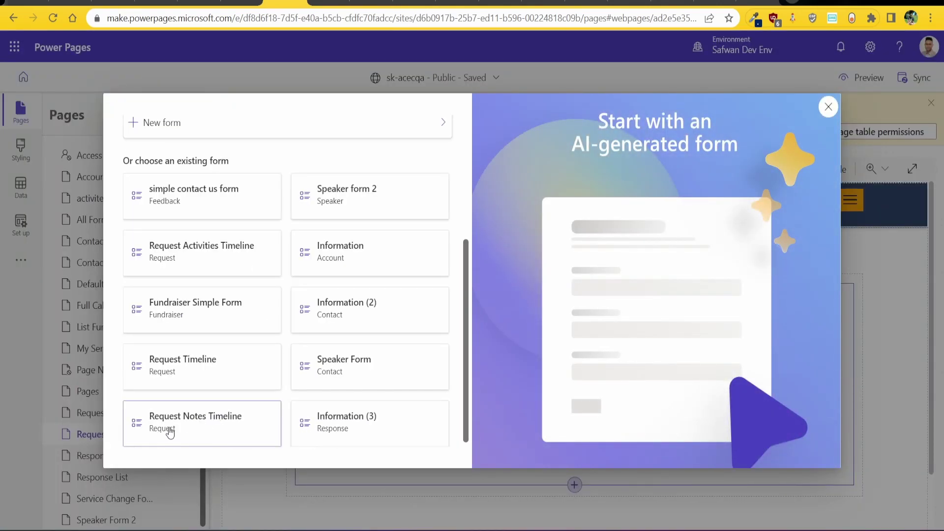
left_click(210, 430)
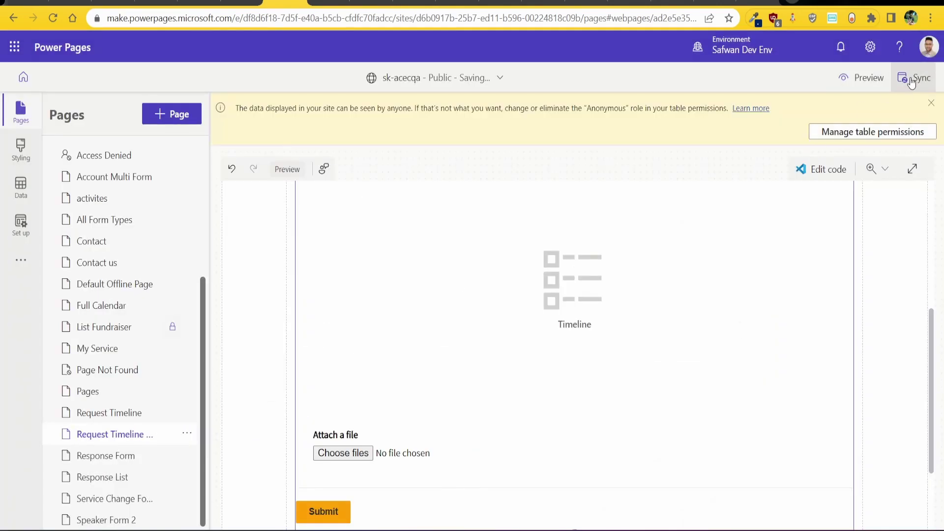
left_click(314, 4)
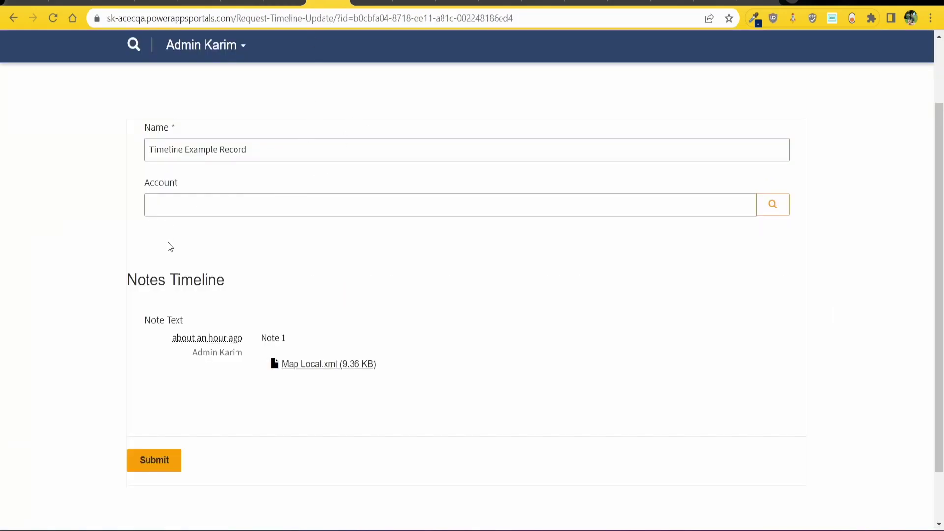
Confirm the live Notes Timeline lists Note 1 with Map Local.xml, then go back to the design studio.
scroll(227, 252, "up", 2)
scroll(221, 265, "down", 3)
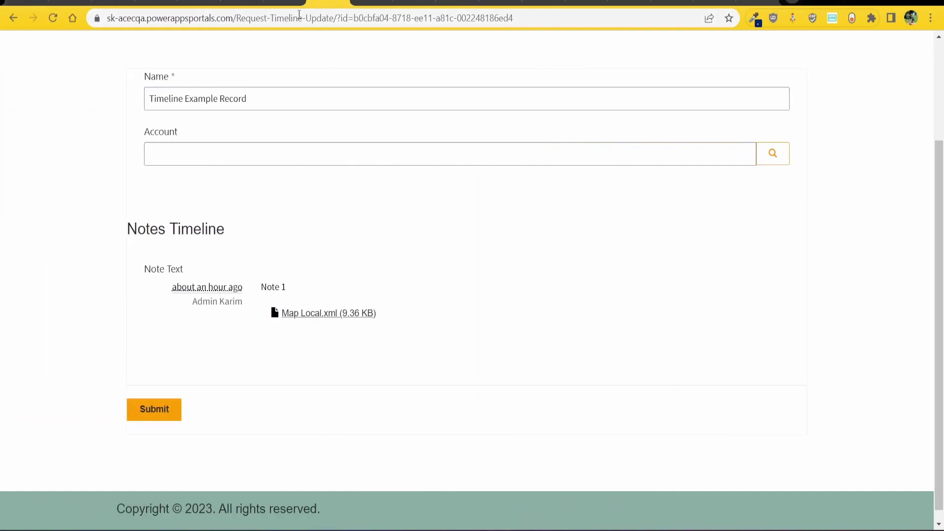
left_click(283, 2)
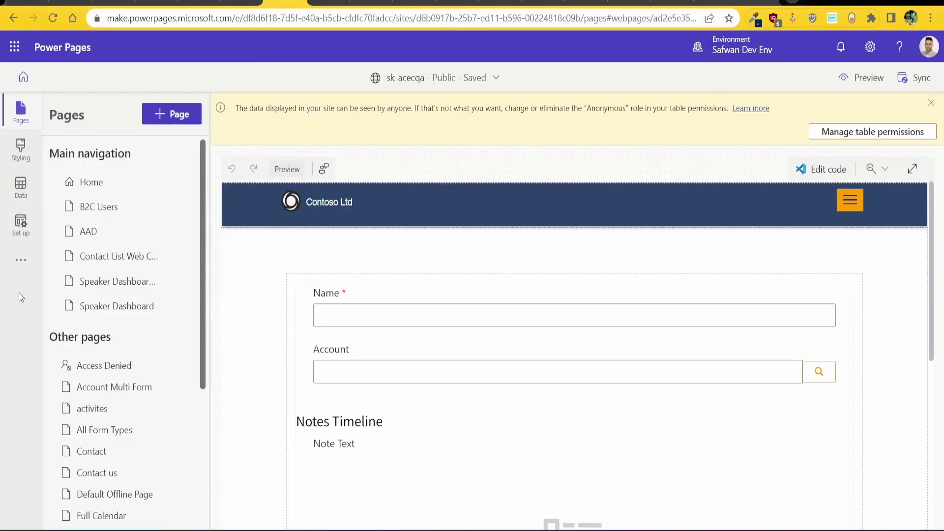
Bring up Set up's Table permissions list and find the Notes Gloab permission on the Note table.
left_click(21, 224)
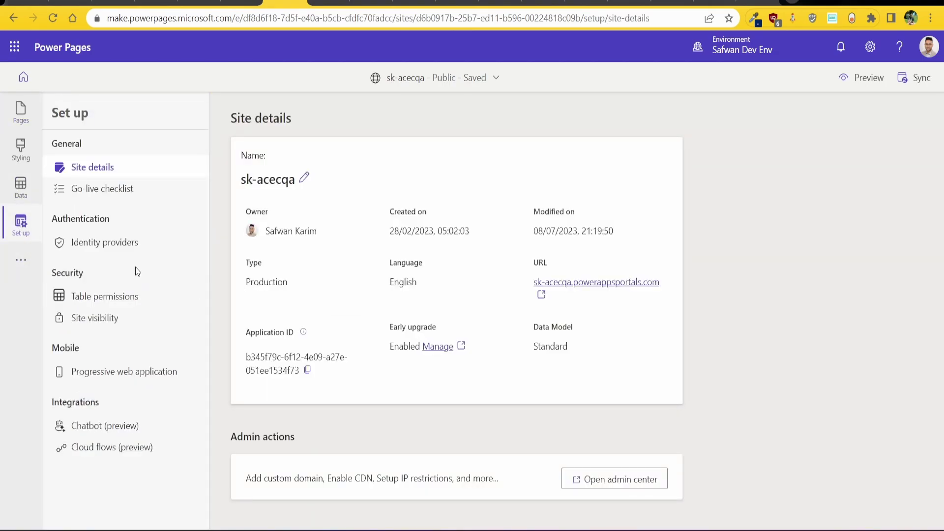
left_click(100, 298)
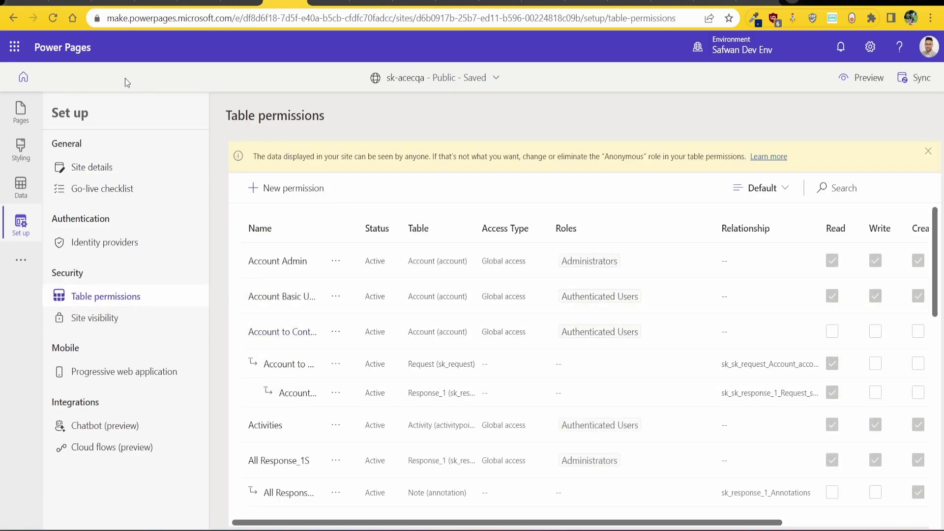
scroll(412, 250, "down", 2)
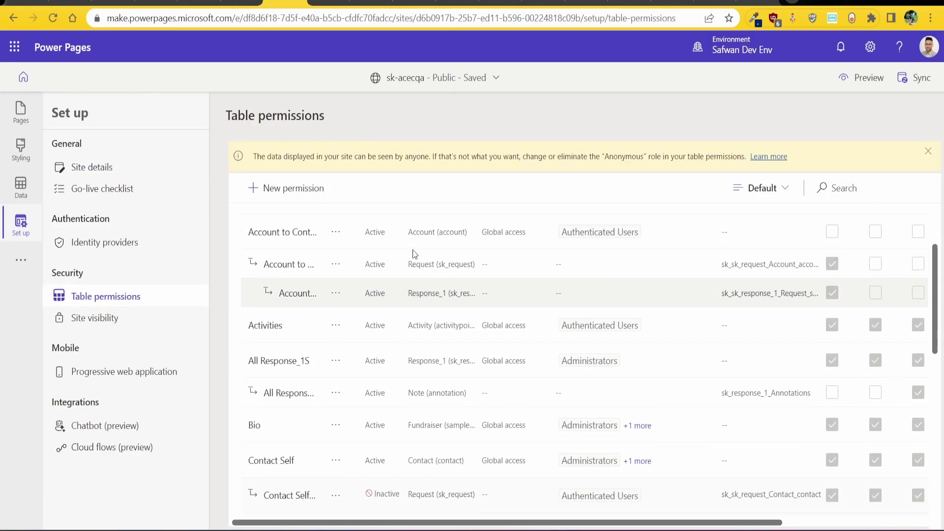
scroll(412, 250, "up", 2)
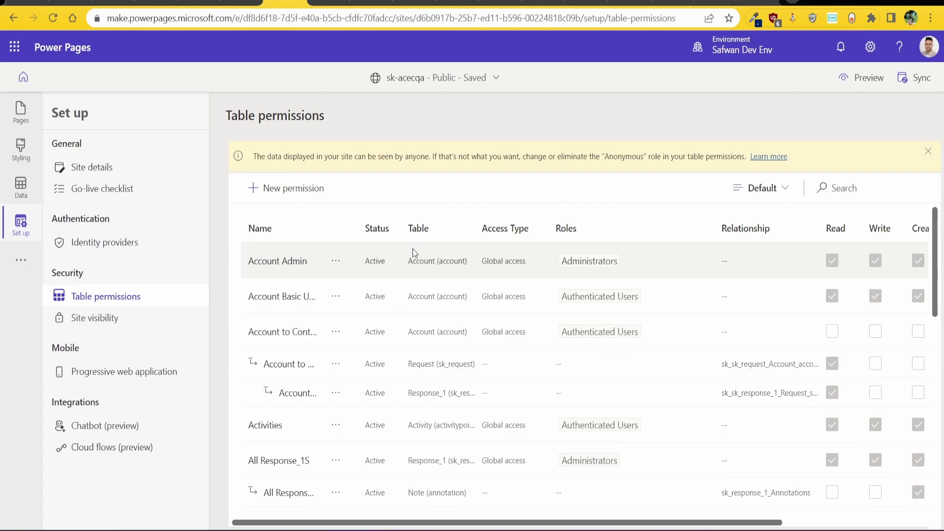
scroll(412, 249, "down", 10)
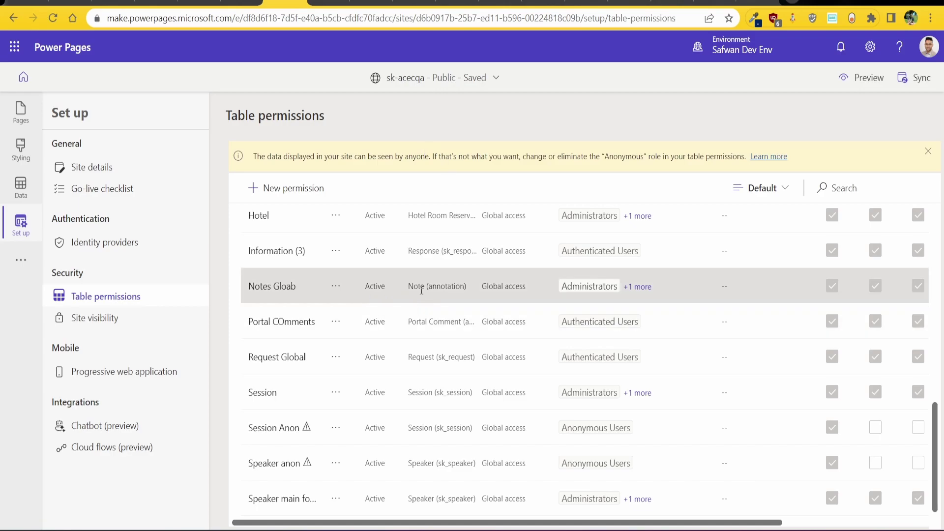
mouse_move(409, 291)
left_mouse_down()
mouse_move(468, 290)
mouse_move(409, 295)
left_mouse_up()
left_click(302, 290)
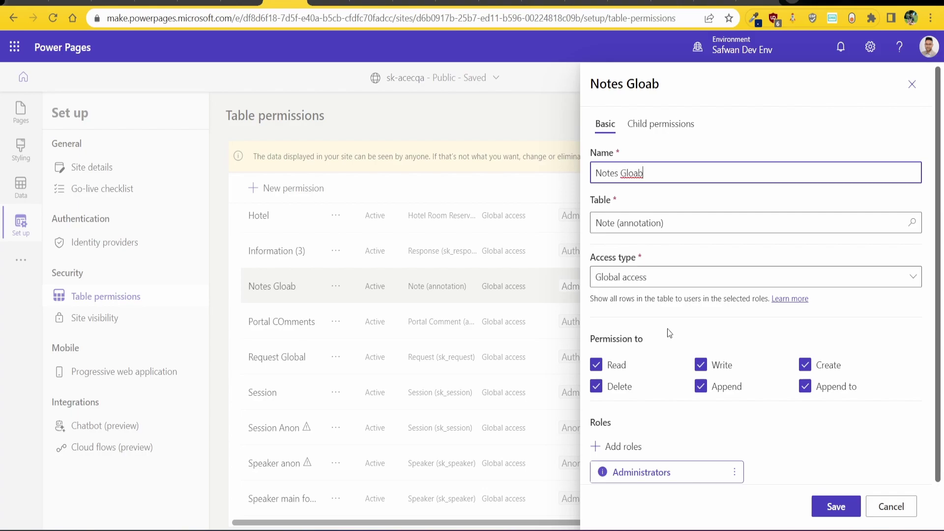
left_click(885, 507)
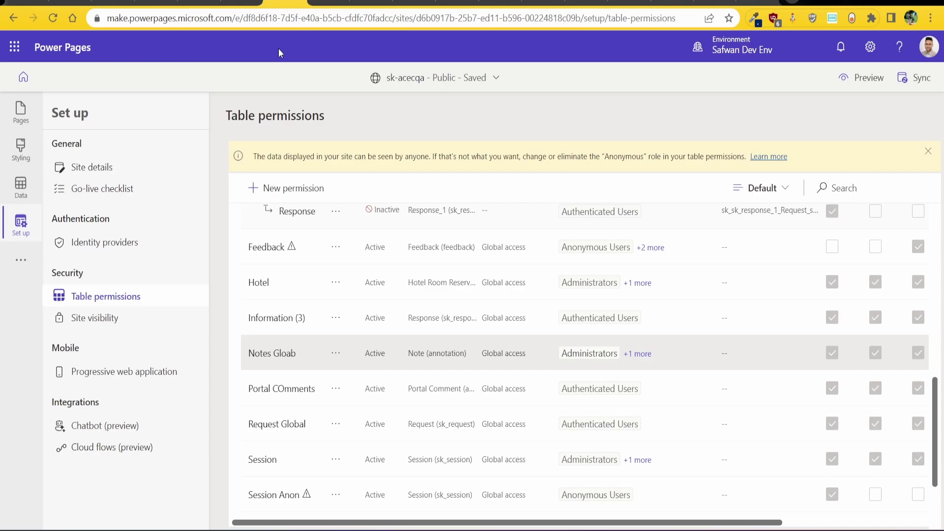
left_click(371, 2)
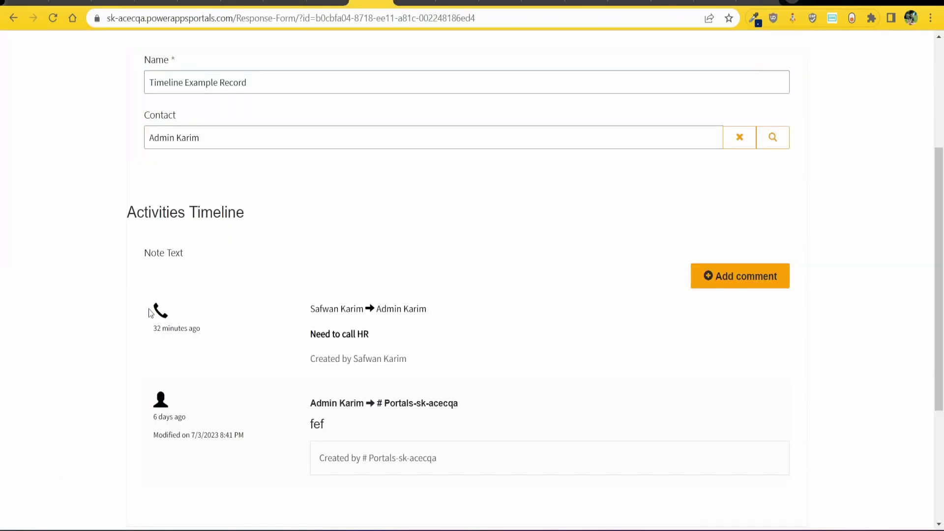
left_click_drag(151, 312, 237, 374)
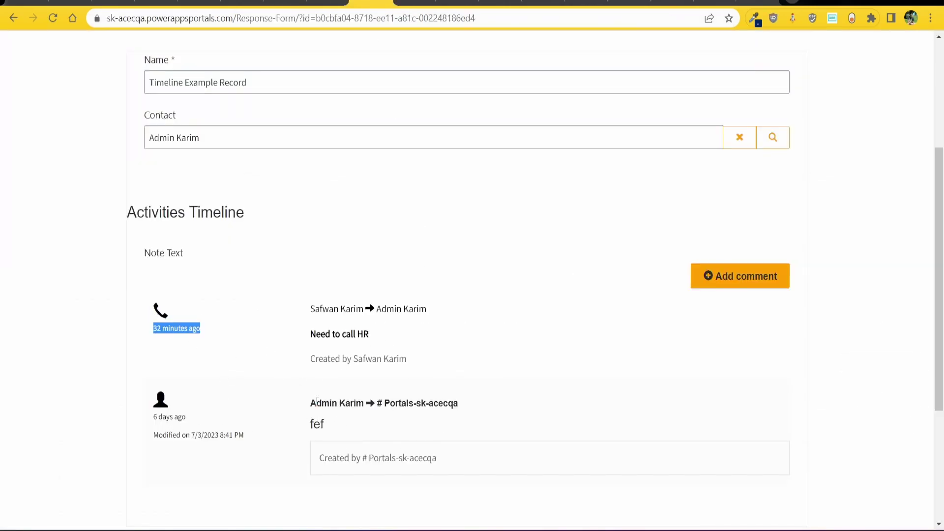
left_click(738, 285)
left_click(617, 282)
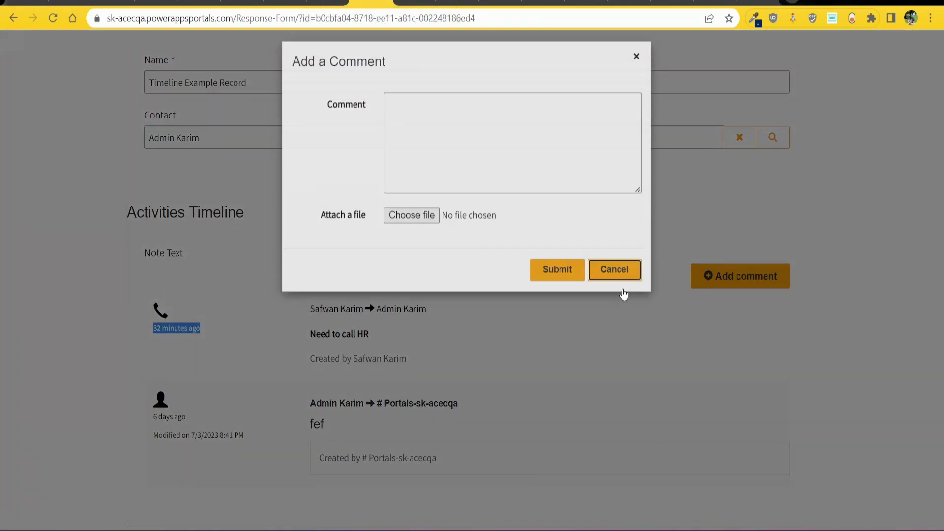
Scroll the table permissions list and open the Portal COmments permission's settings.
left_click(279, 1)
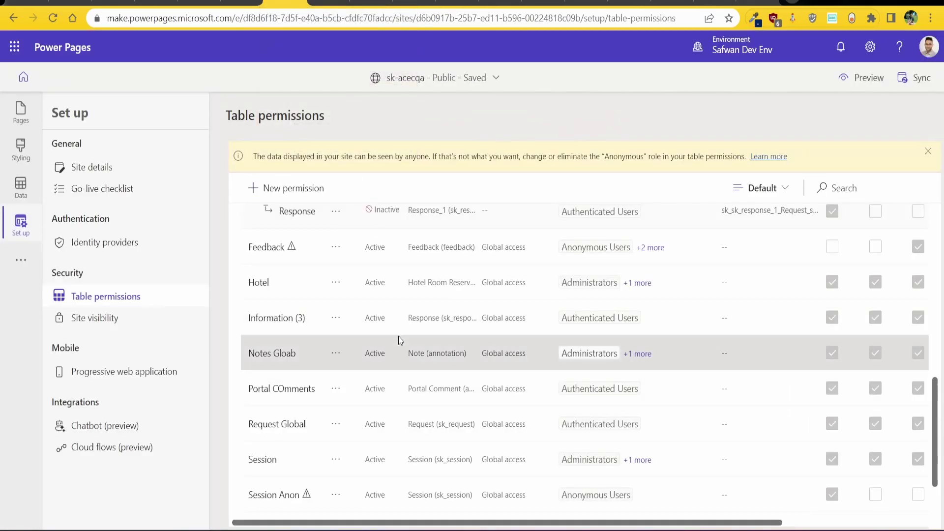
scroll(317, 340, "up", 10)
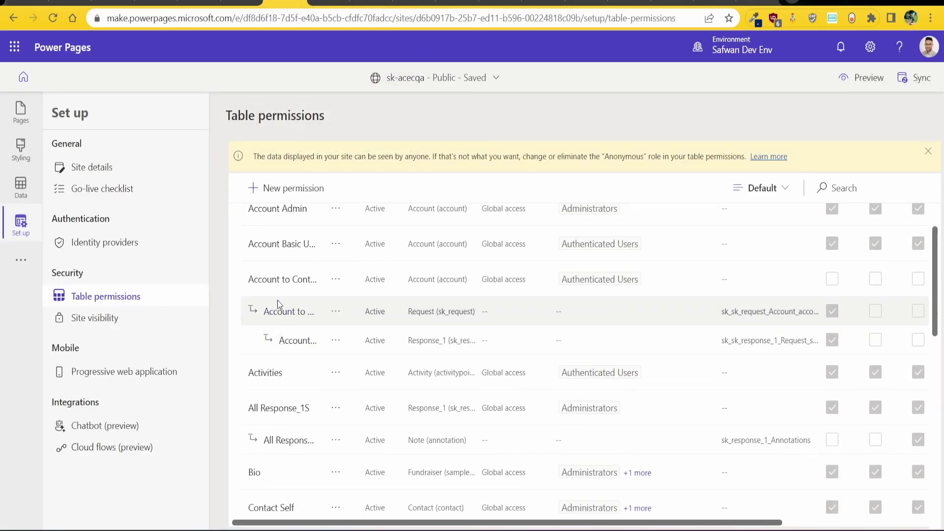
scroll(301, 345, "down", 2)
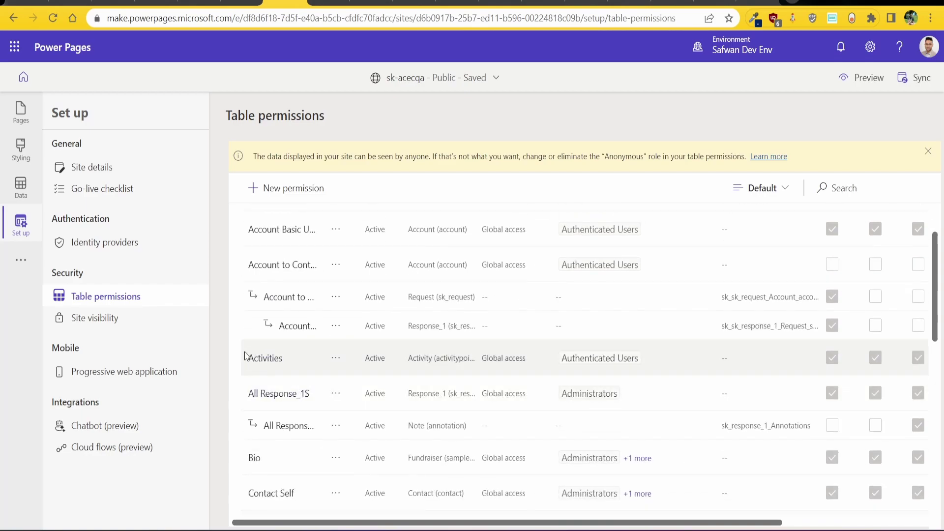
left_click_drag(248, 358, 438, 359)
left_click(442, 366)
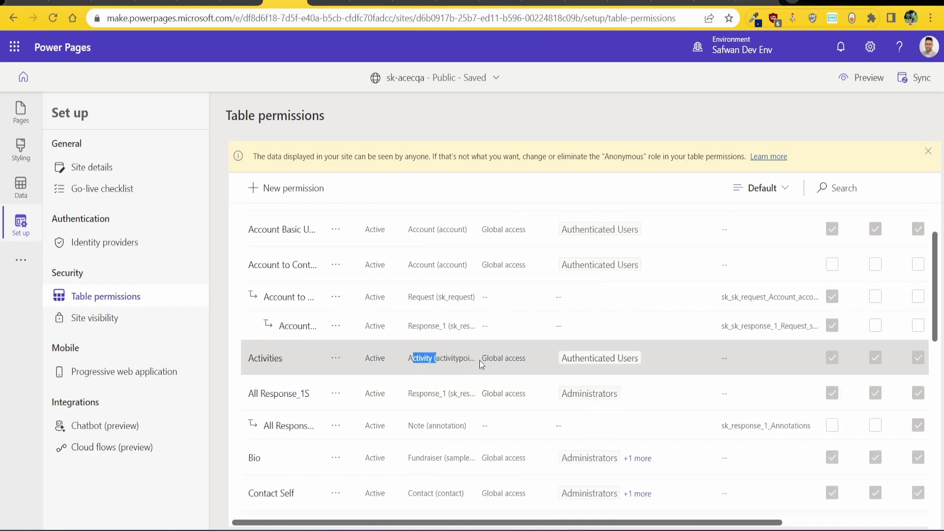
scroll(506, 362, "down", 6)
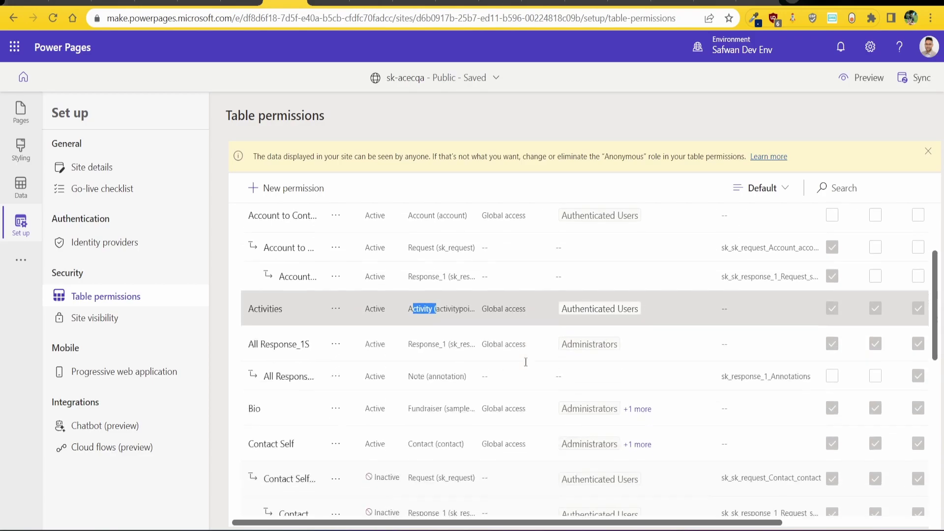
scroll(428, 372, "down", 1)
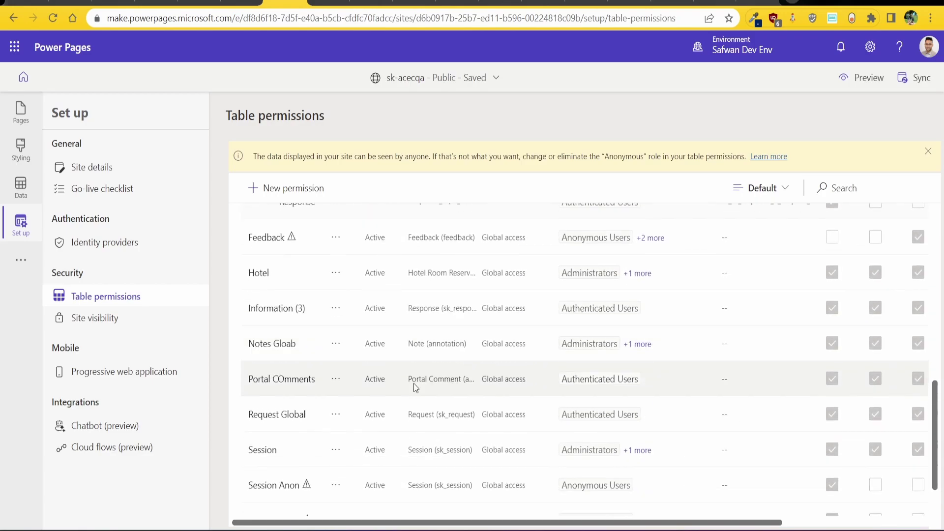
left_click_drag(249, 376, 314, 386)
left_click(315, 385)
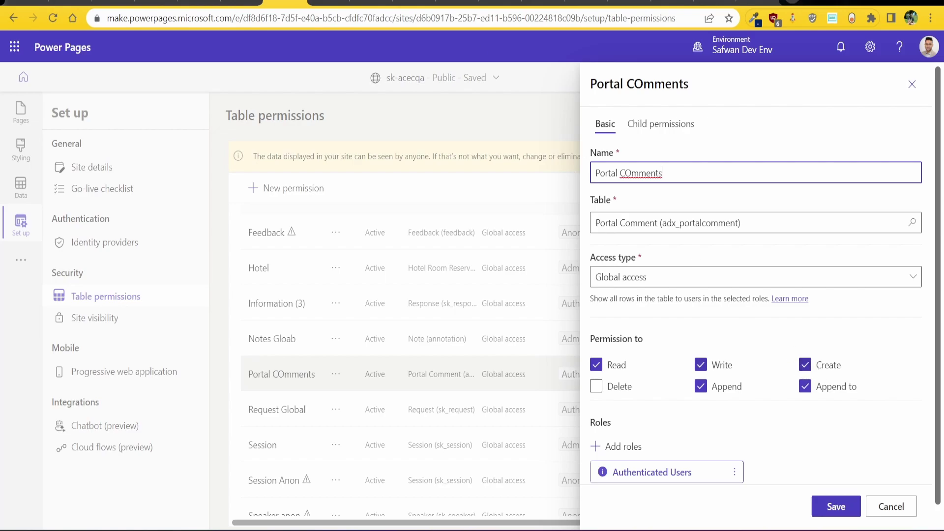
Compare the portal's response form with the record's Notes Timeline page.
left_click(371, 3)
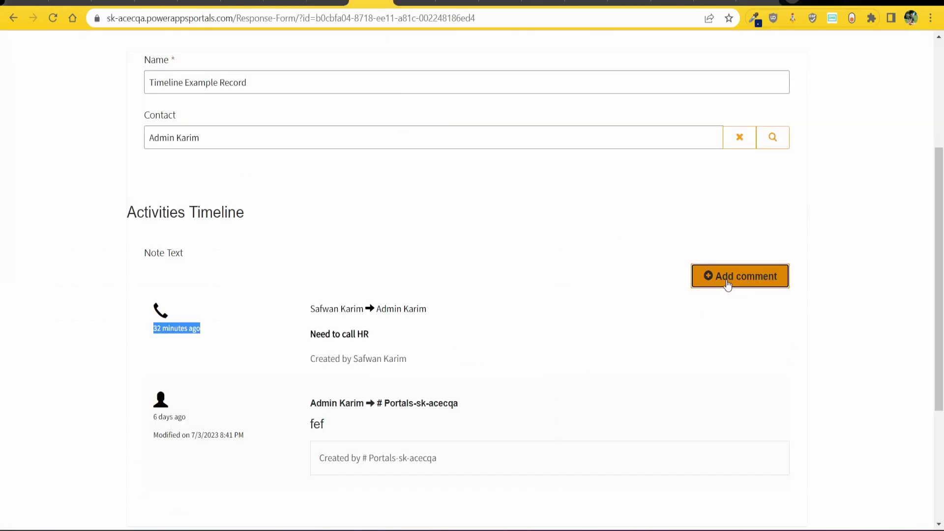
left_click(423, 3)
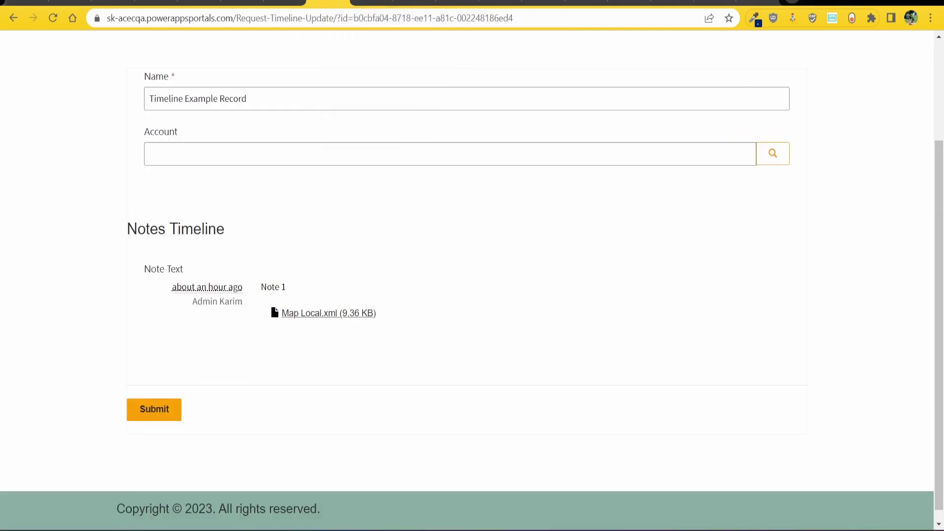
left_click(371, 3)
left_click(285, 3)
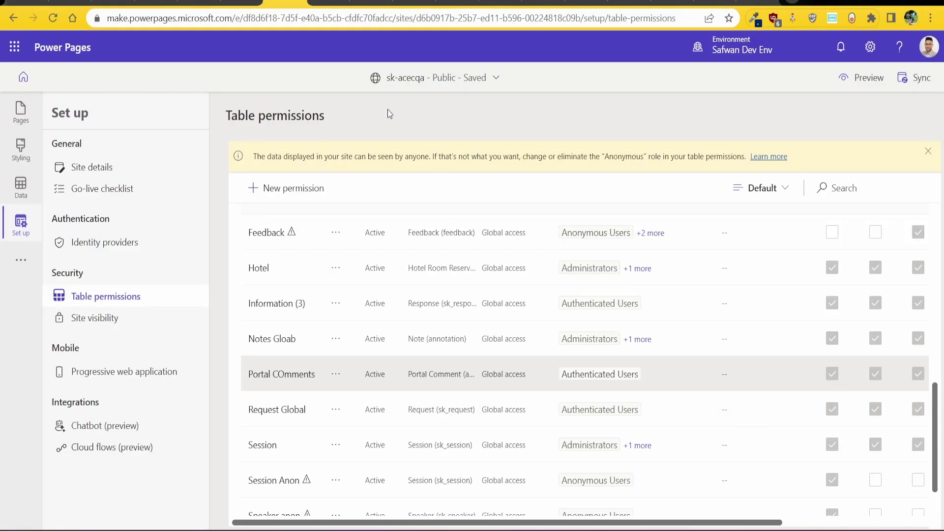
key("ctrl+Tab")
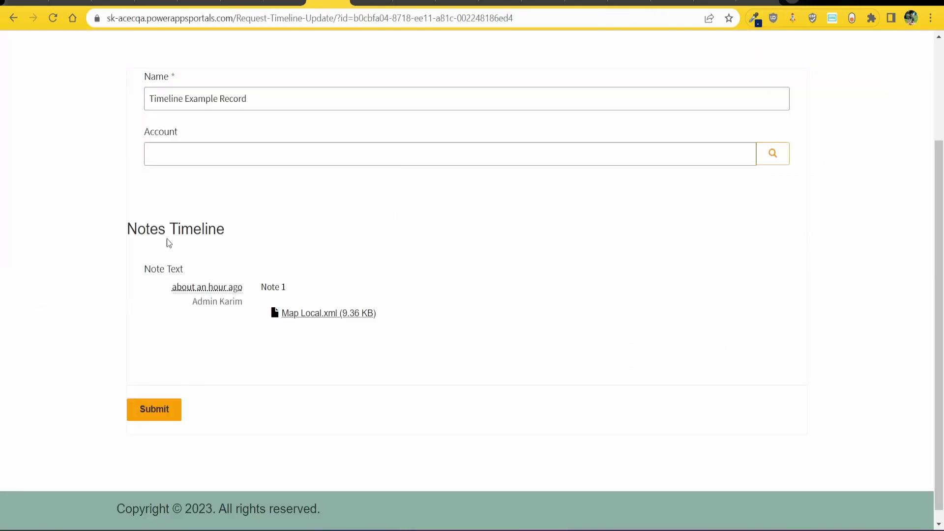
left_click_drag(182, 230, 134, 230)
left_click(293, 248)
Check the Response Form's Activities Timeline listing the 'Need to call HR' call and 'fef' note.
left_click(371, 2)
left_click(322, 2)
left_click(370, 2)
left_click_drag(129, 212, 272, 213)
left_click(297, 217)
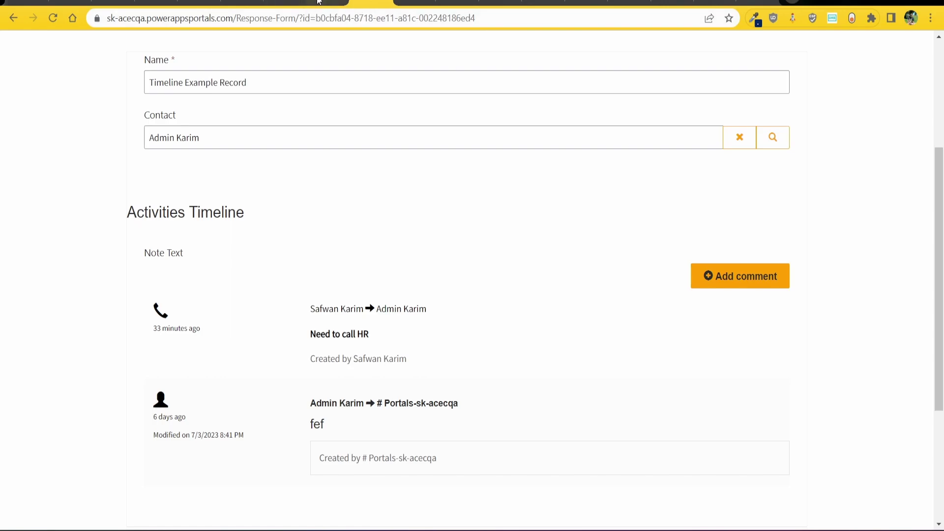
Keep Notes enabled alongside Activities in the Request Timeline Form's timeline record types.
left_click(118, 1)
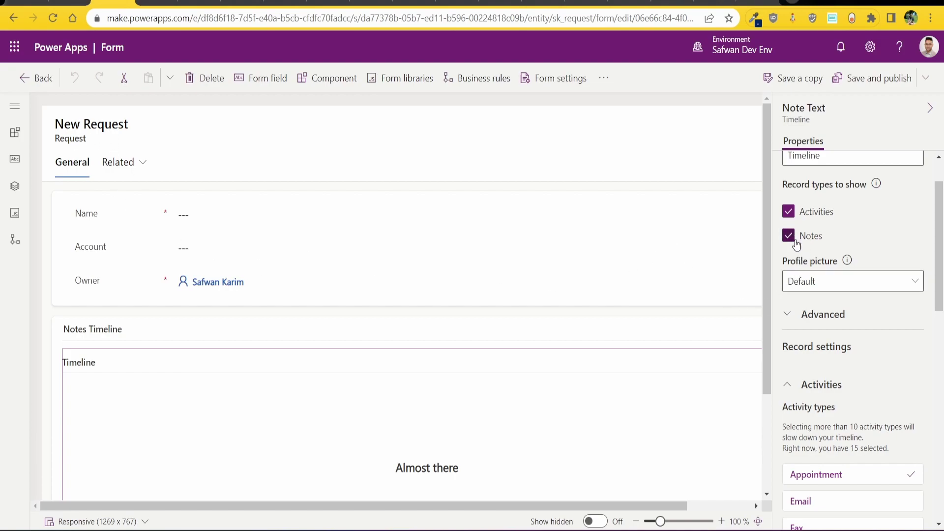
left_click(809, 237)
left_click(809, 237)
Check the portal's Notes Timeline page, then reveal the designer's 'Switch to classic' command.
left_click(332, 6)
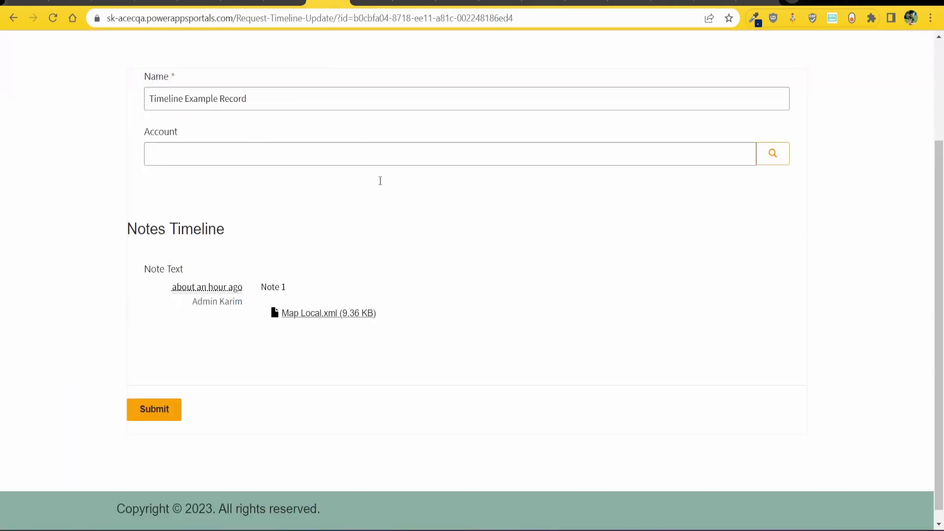
left_click(112, 3)
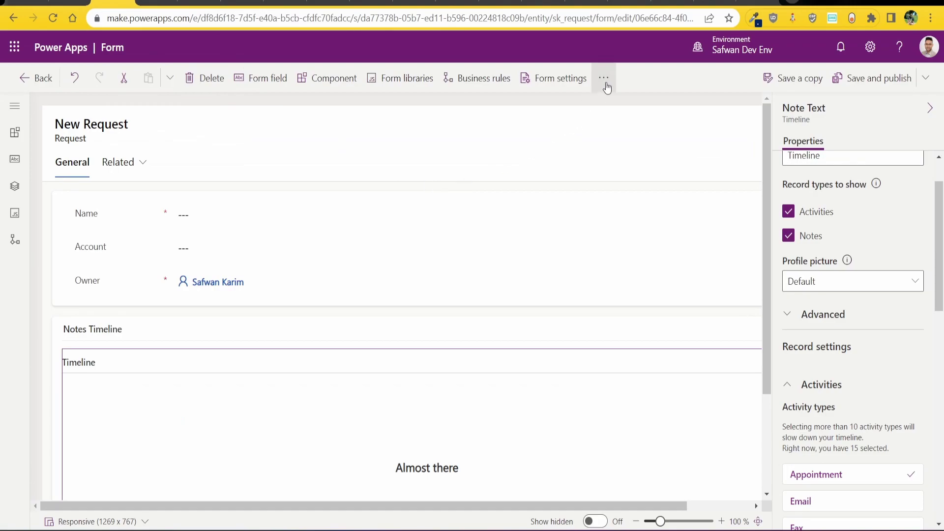
left_click(605, 82)
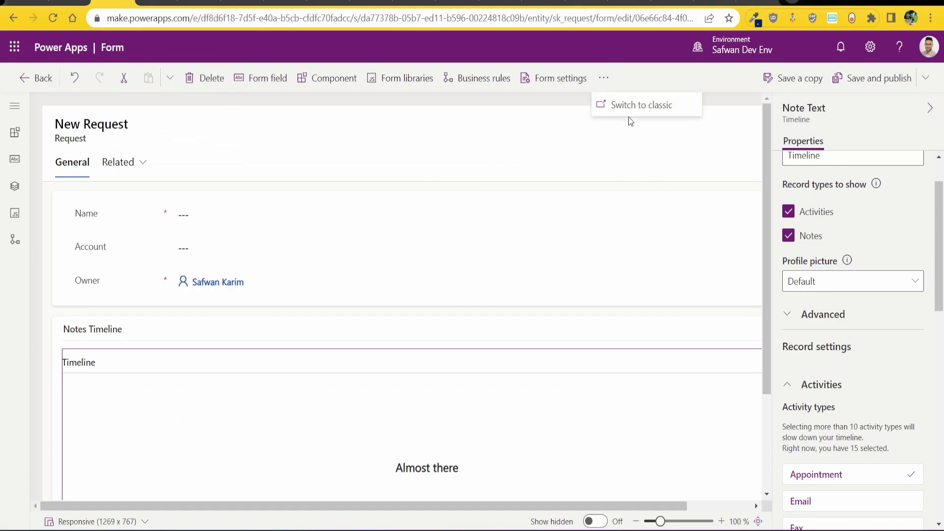
In the classic designer, set the Note Text timeline's Web Client default tab to Notes.
left_click(651, 113)
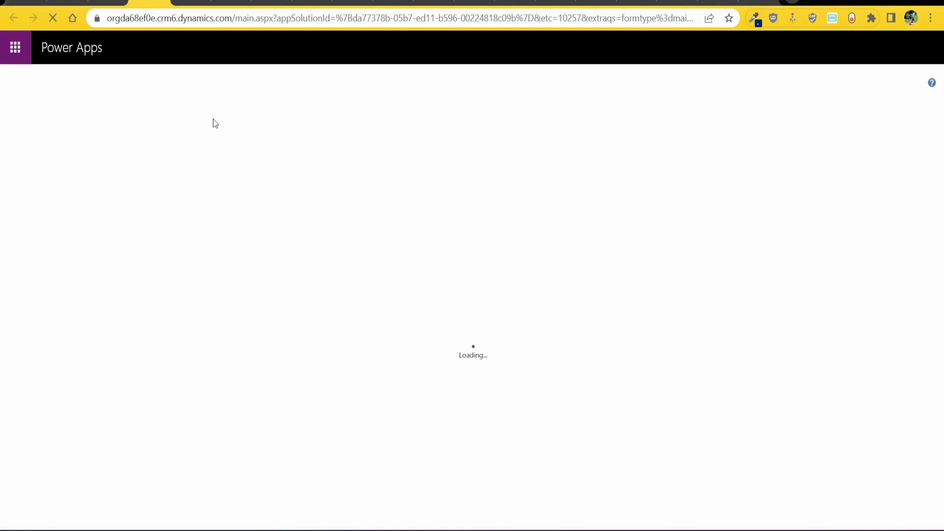
scroll(403, 233, "down", 3)
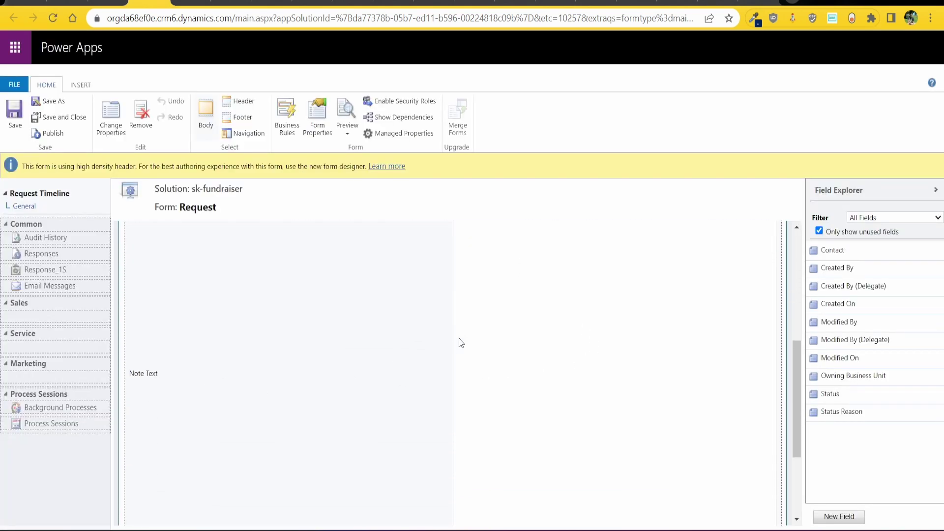
scroll(534, 346, "down", 2)
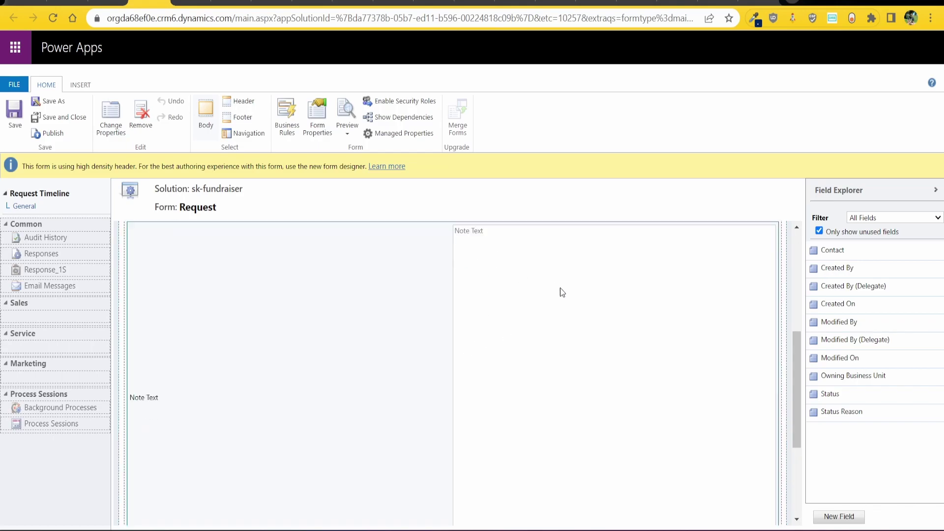
double_click(554, 334)
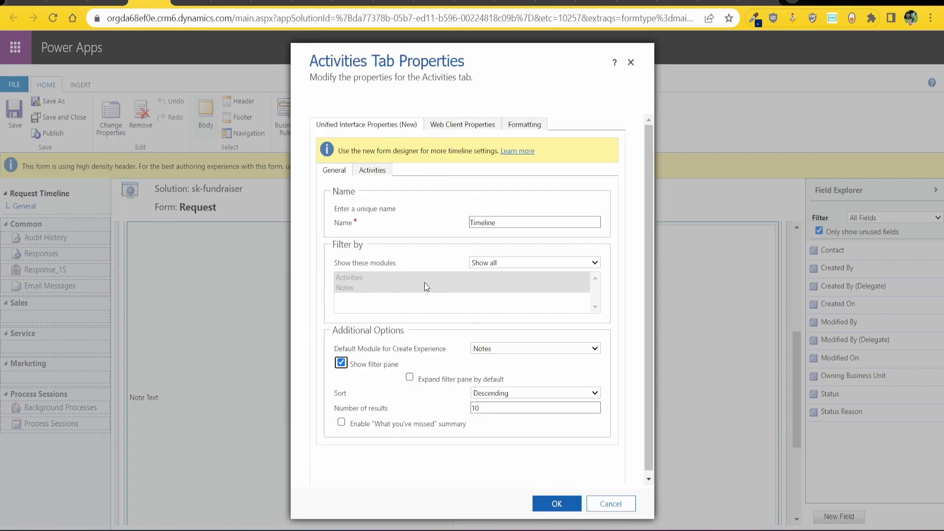
scroll(399, 282, "down", 1)
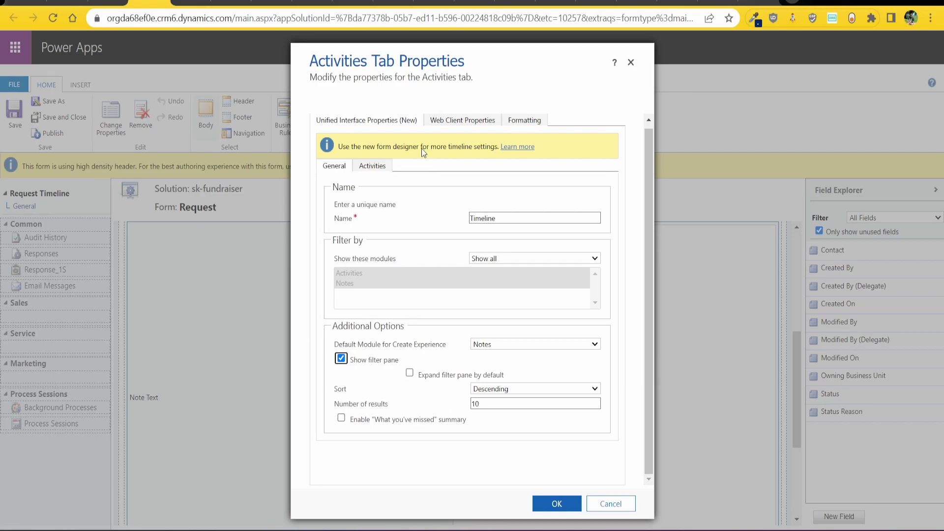
left_click(462, 121)
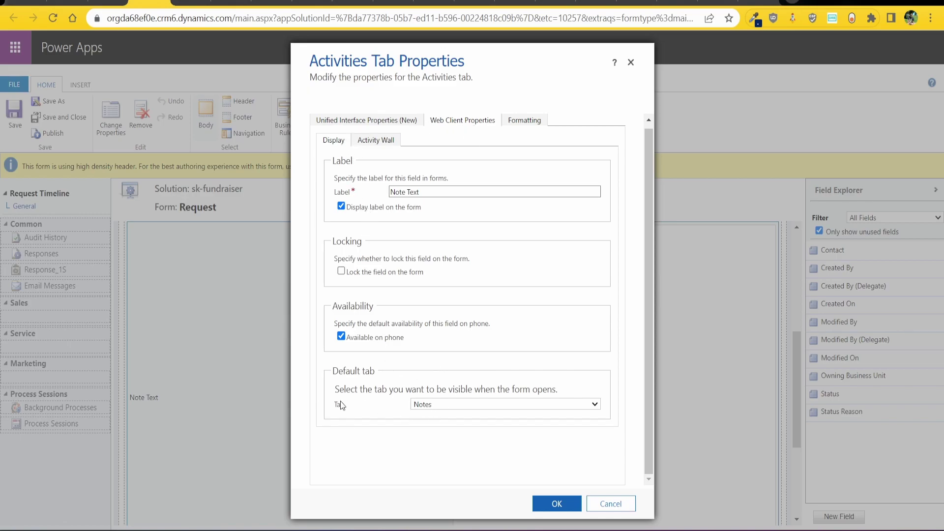
left_click(444, 411)
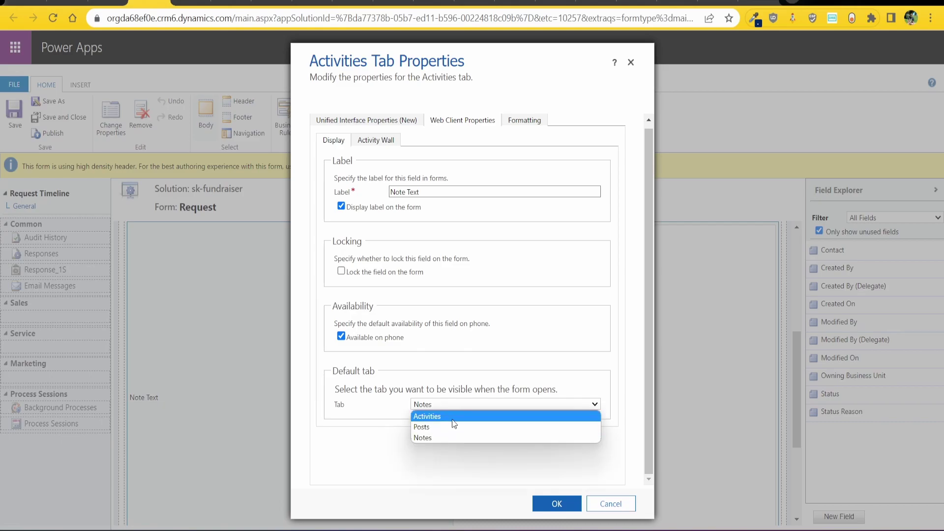
left_click(455, 436)
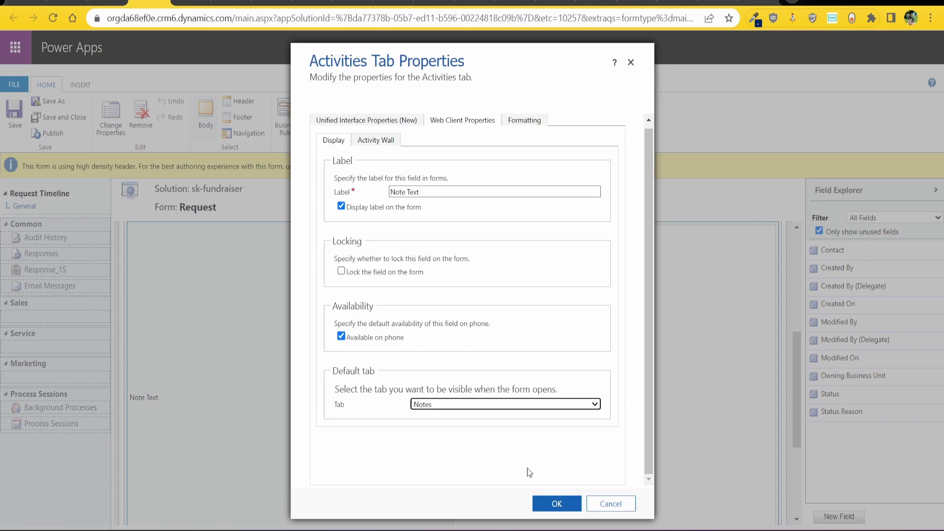
left_click(557, 504)
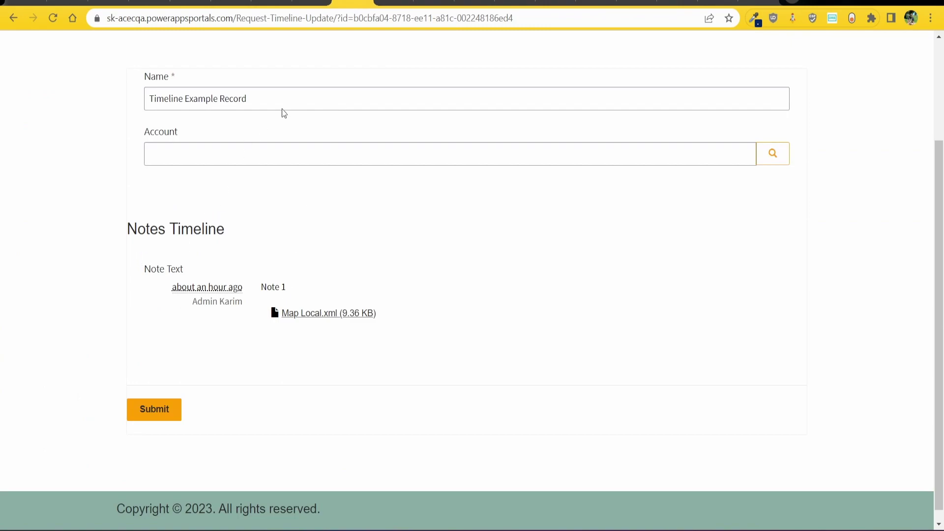
Compare the Notes Timeline and Activities Timeline headings on the two portal pages.
left_click_drag(149, 243, 457, 310)
left_click(457, 310)
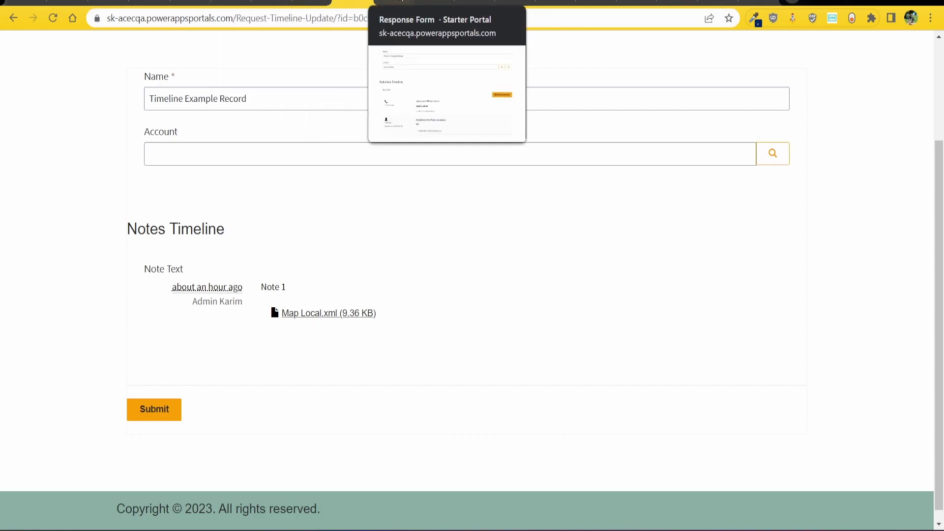
left_click(402, 2)
left_click_drag(136, 214, 266, 226)
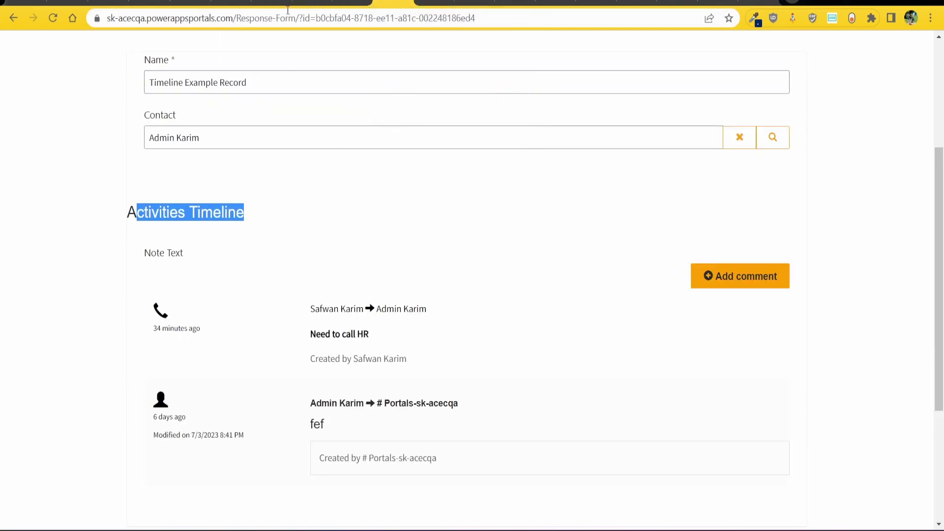
Confirm the form's display name is Request Activities Timeline and select its timeline component.
left_click(226, 3)
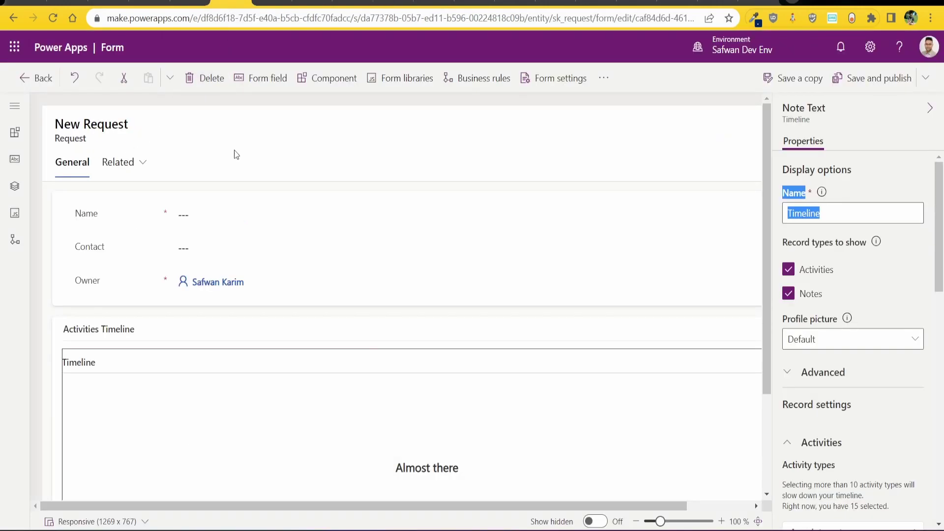
left_click(621, 145)
left_click(672, 105)
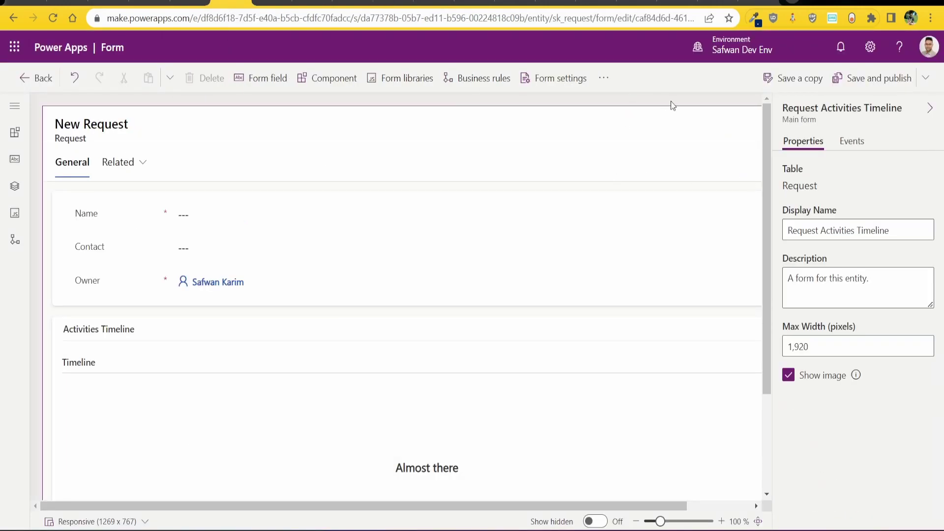
left_click(807, 226)
left_click_drag(792, 230, 942, 238)
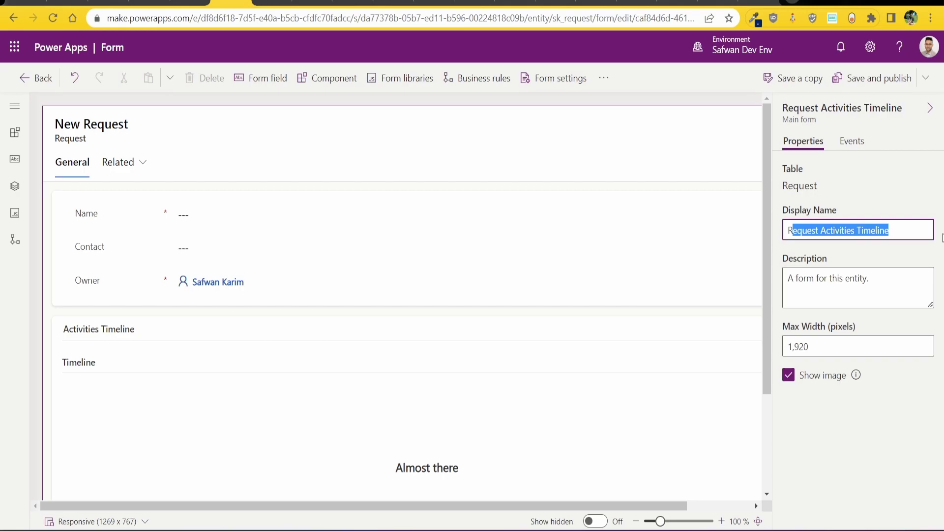
left_click(402, 395)
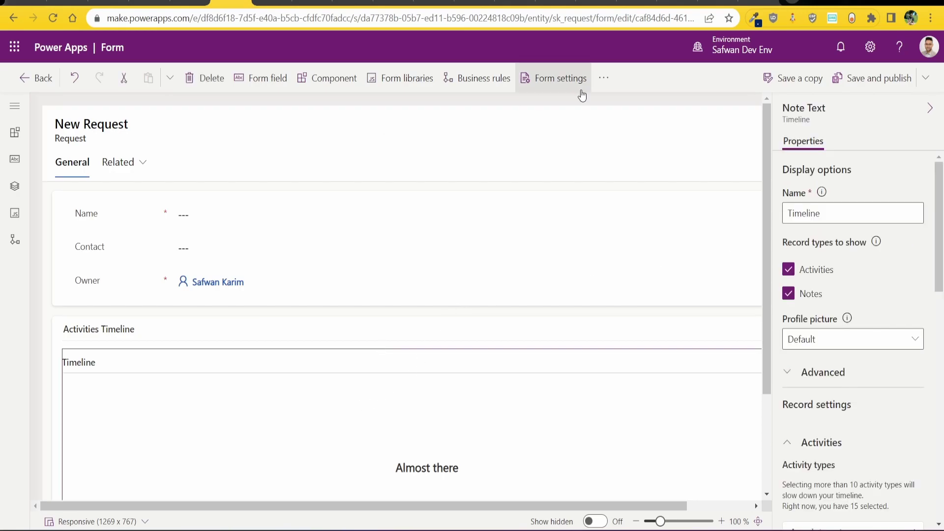
Open the Request Activities Timeline form in classic and view its timeline's Activities default tab.
left_click(604, 78)
left_click(636, 111)
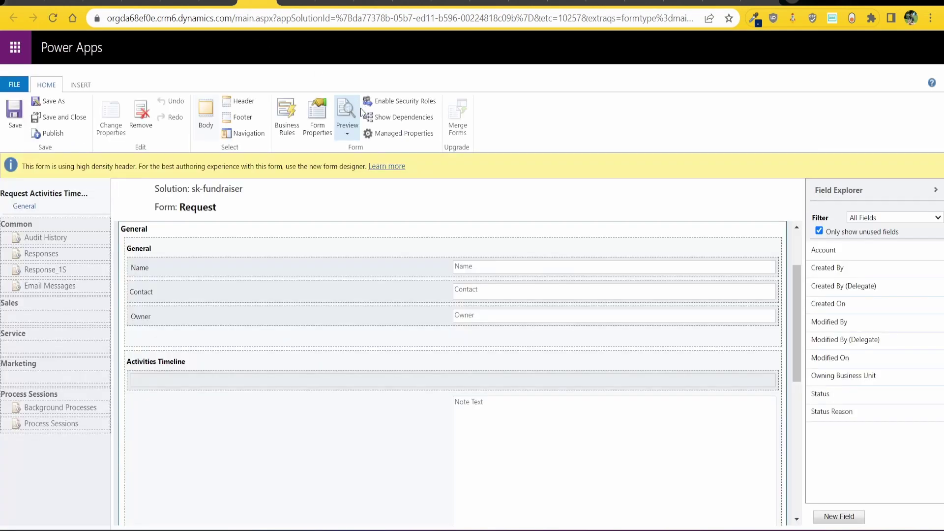
double_click(491, 439)
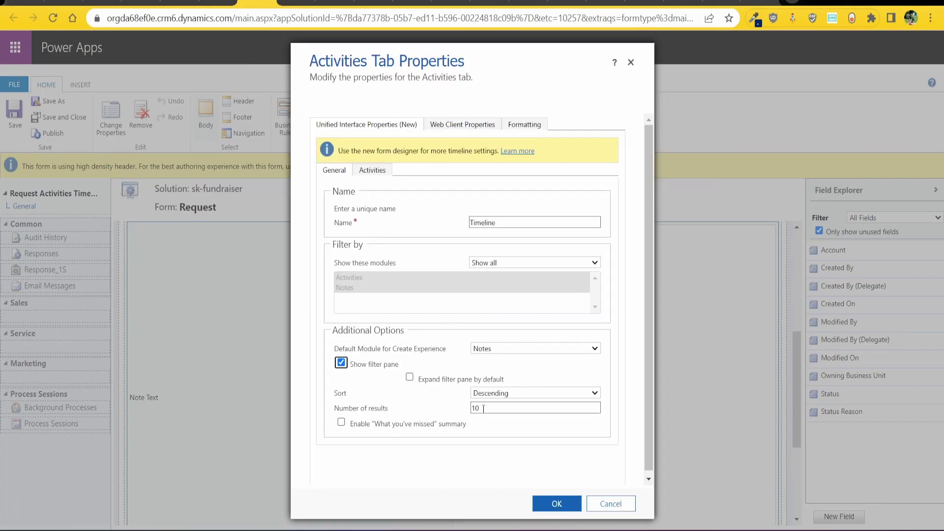
left_click(455, 126)
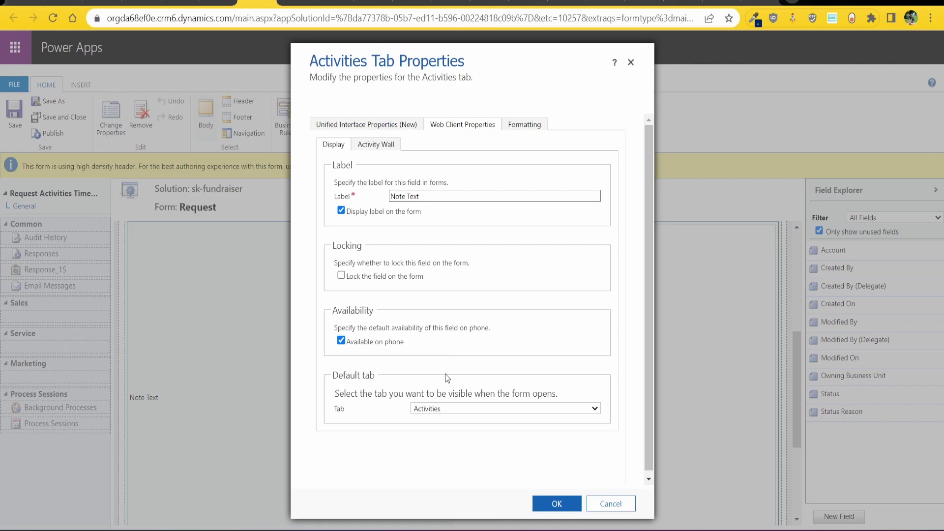
Compare the Response Form's Activities Timeline with the Request Timeline Update page's Notes Timeline.
left_click(413, 4)
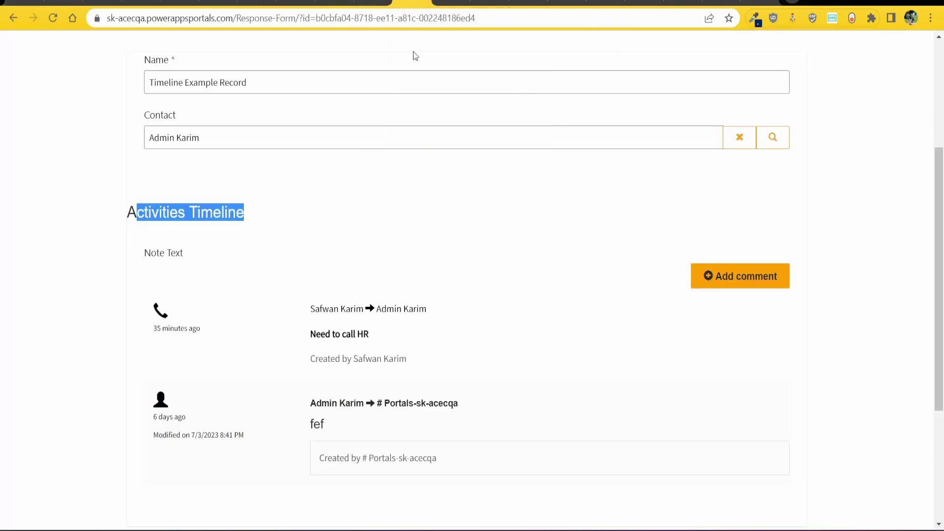
left_click(192, 257)
left_click_drag(127, 212, 231, 347)
left_click(281, 290)
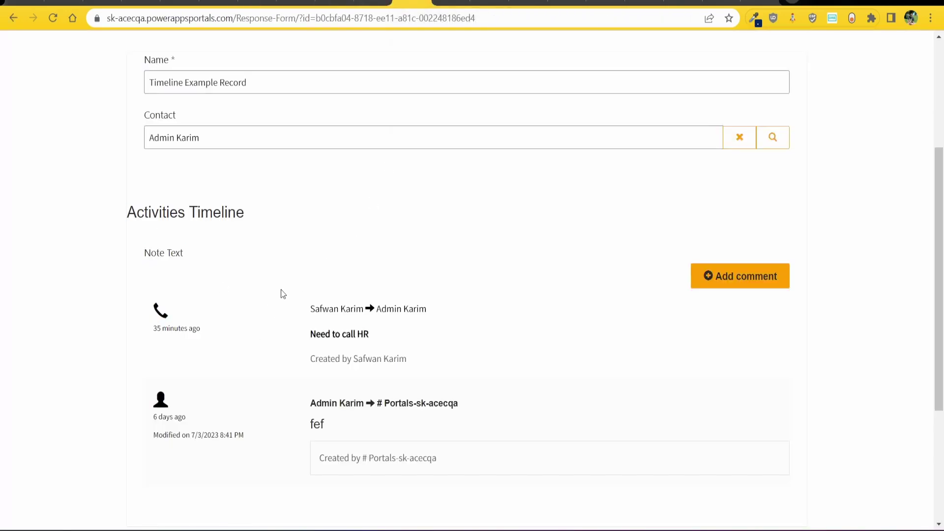
scroll(285, 287, "up", 5)
left_click(363, 4)
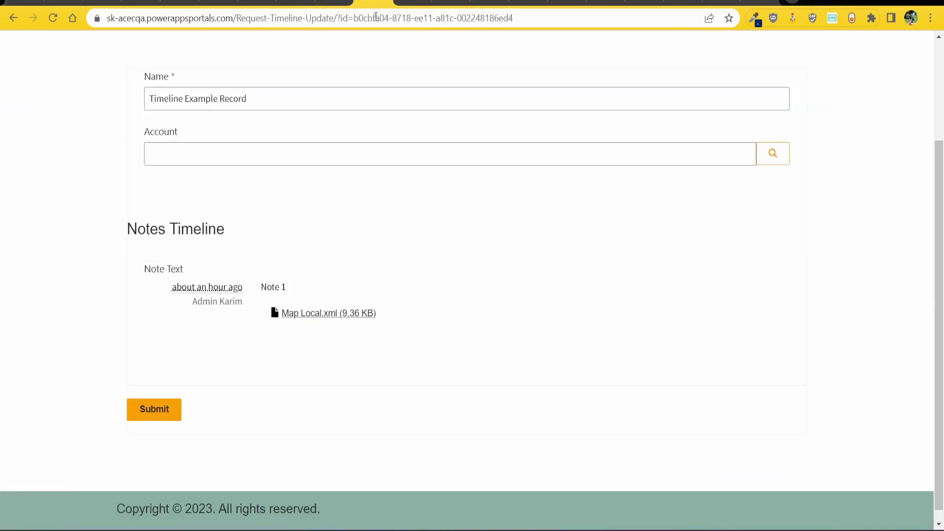
left_click_drag(127, 229, 241, 239)
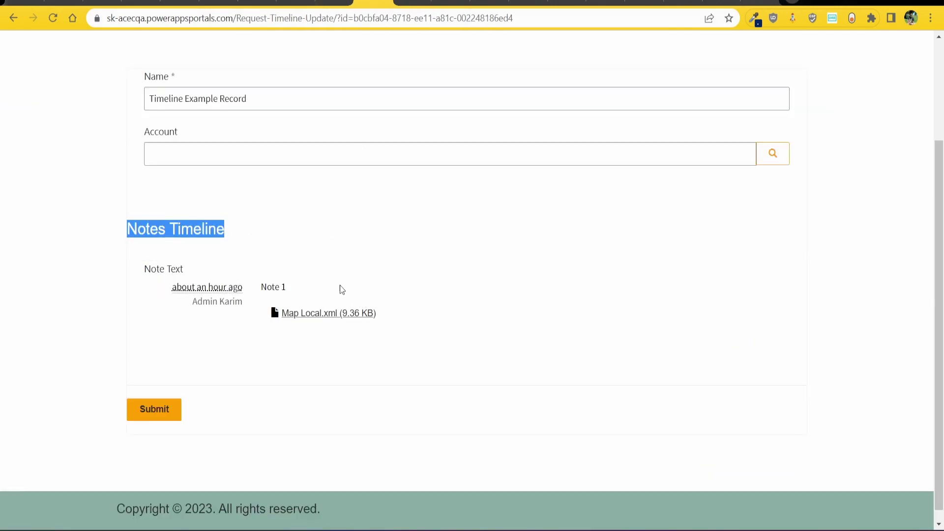